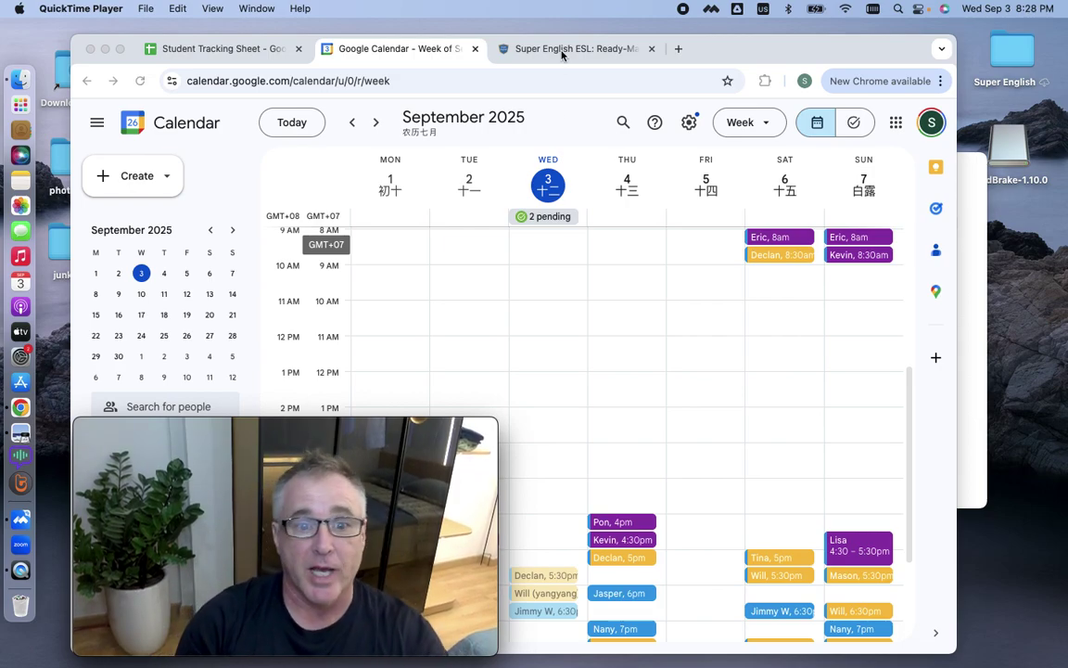
# - Switch to VooV Meeting and start scheduling a new meeting with the topic "New Student Demo"
pyautogui.press('super+Tab')
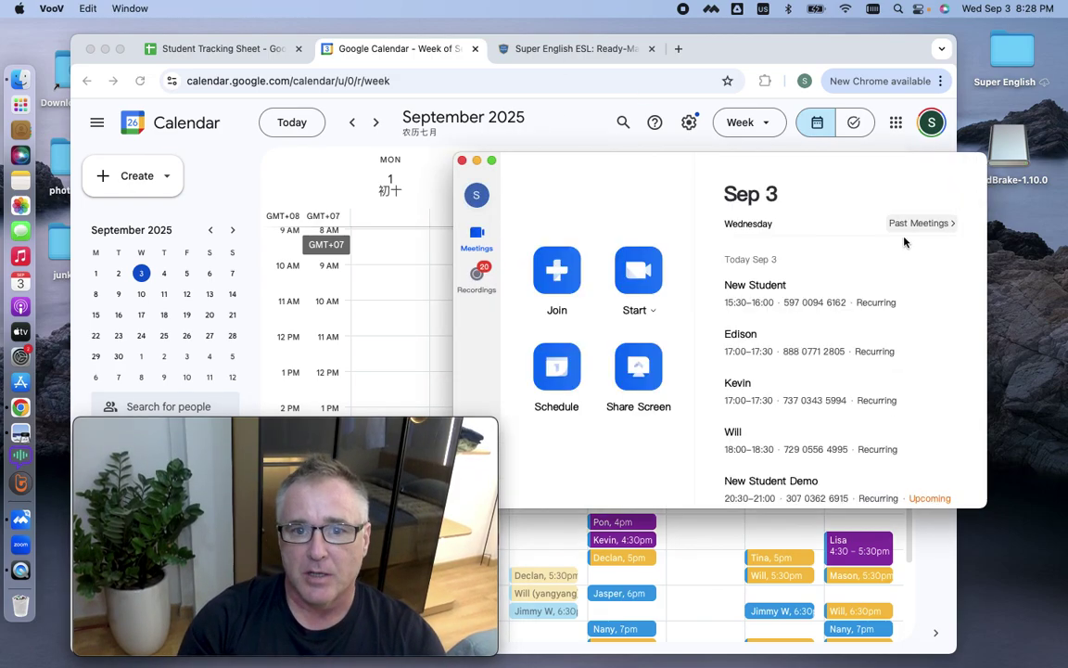
pyautogui.moveTo(841, 385)
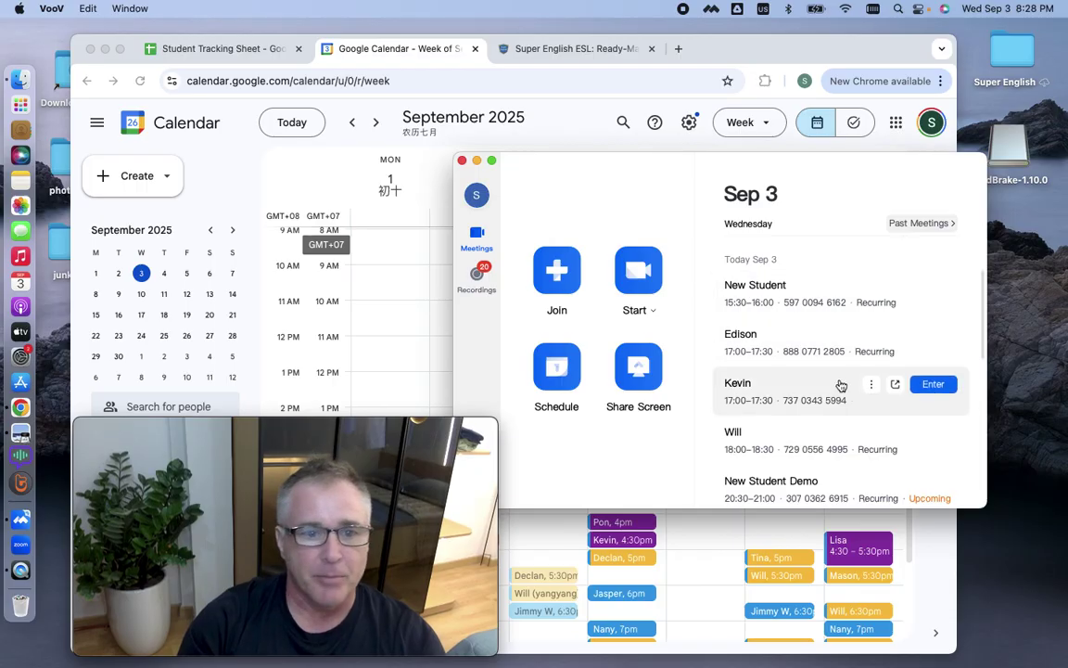
pyautogui.click(558, 368)
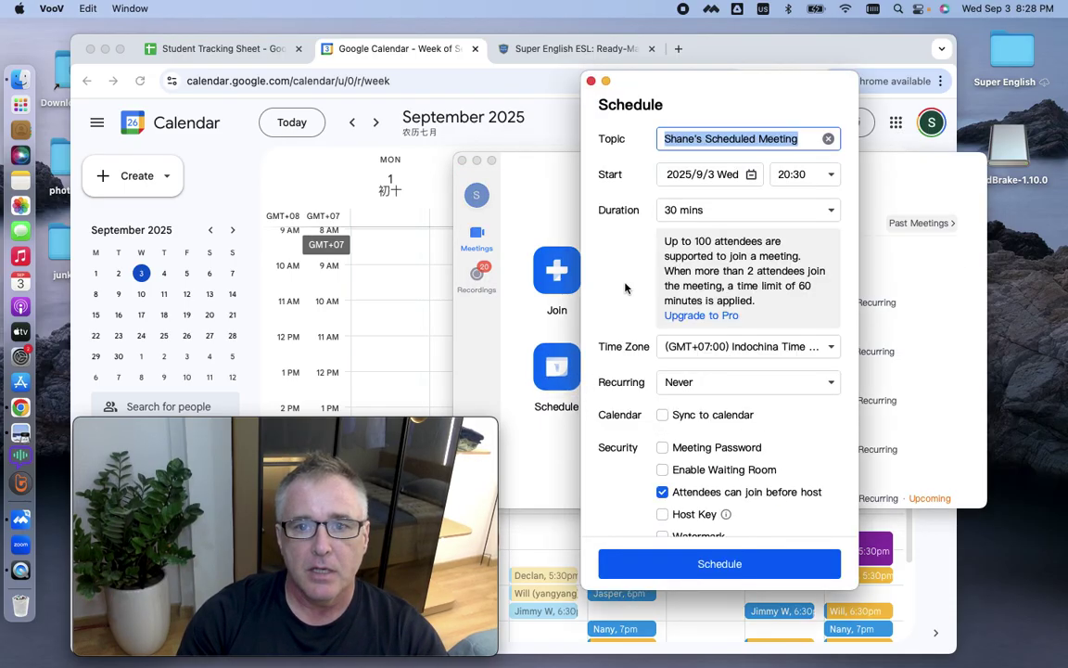
pyautogui.moveTo(733, 91); pyautogui.dragTo(692, 114)
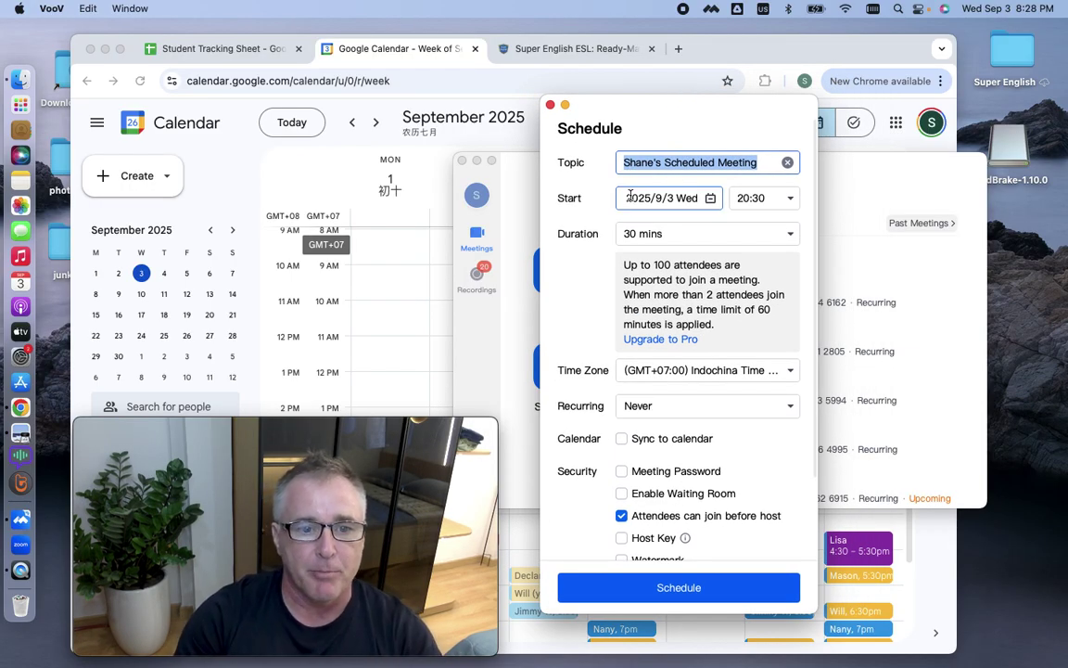
pyautogui.write('Ne')
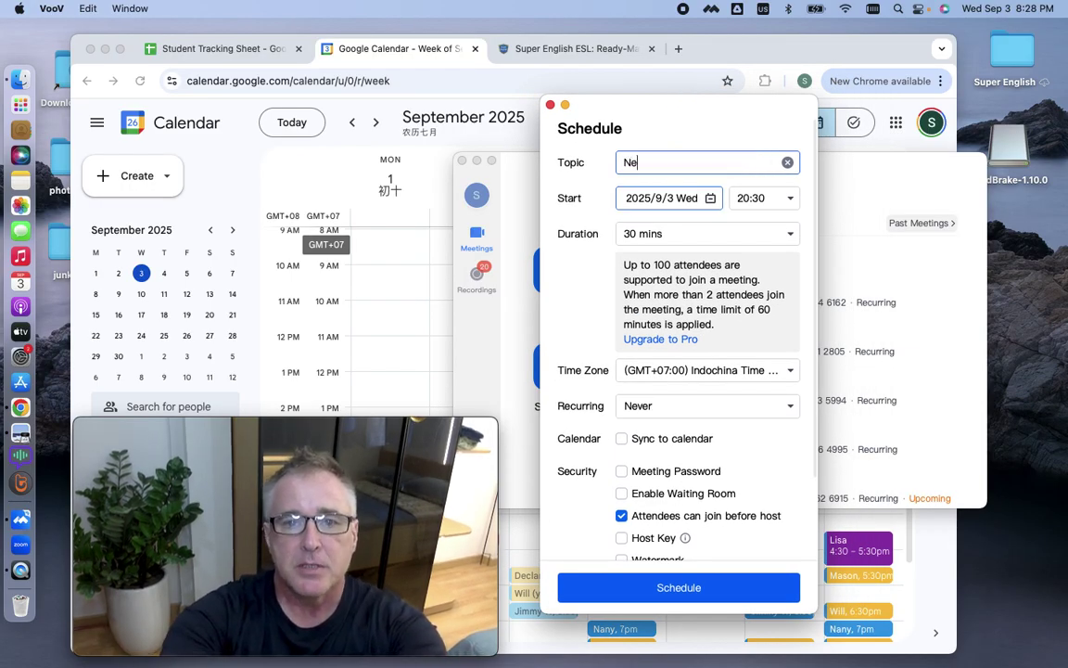
pyautogui.write('w Stu')
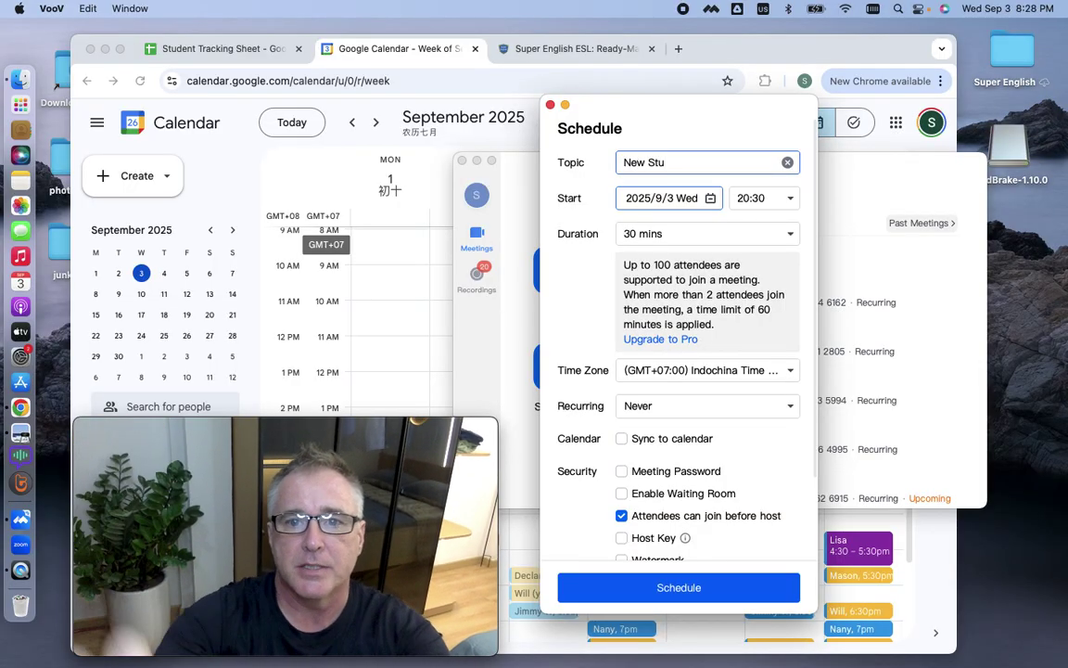
pyautogui.write('dent De')
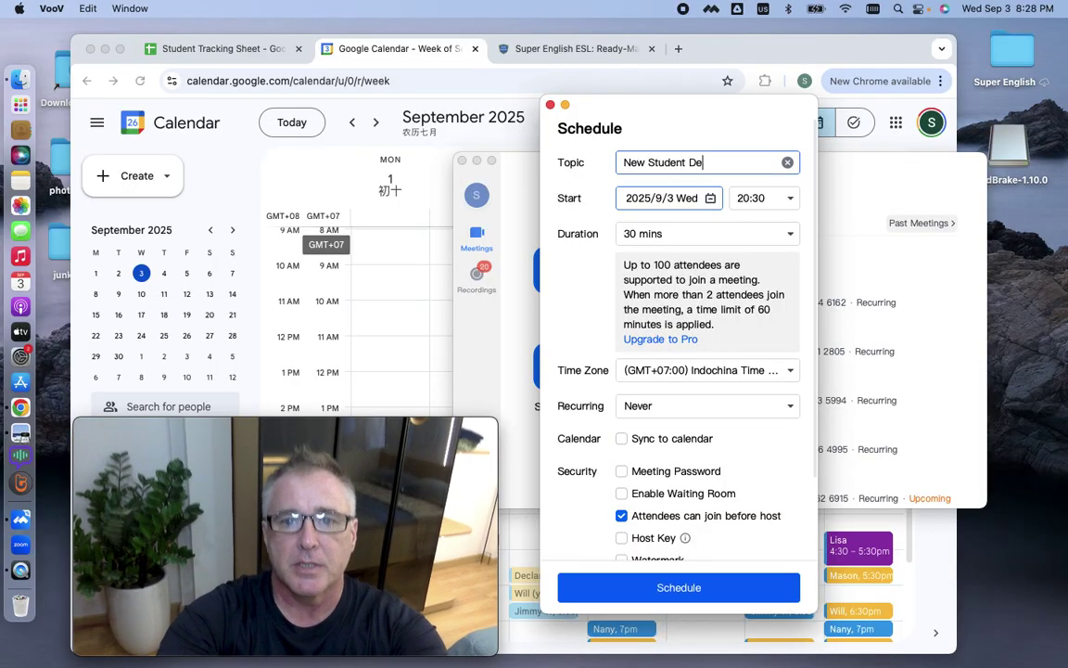
pyautogui.write('mo')
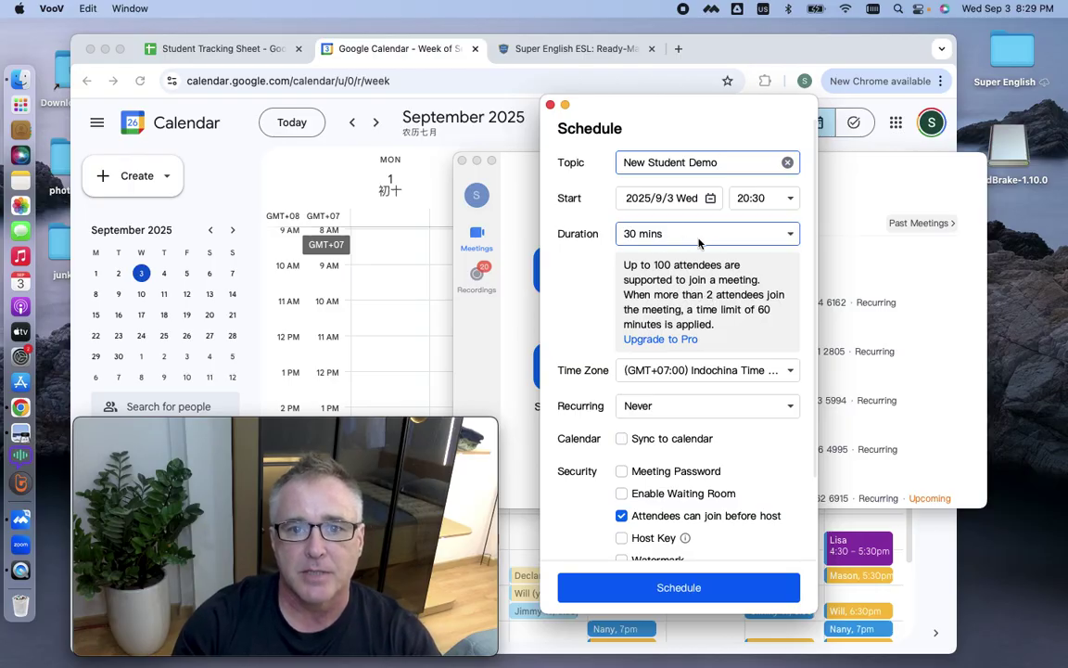
# - Make the meeting recur every Wednesday and end the series after 200 occurrences
pyautogui.scroll(-2, 691, 316)
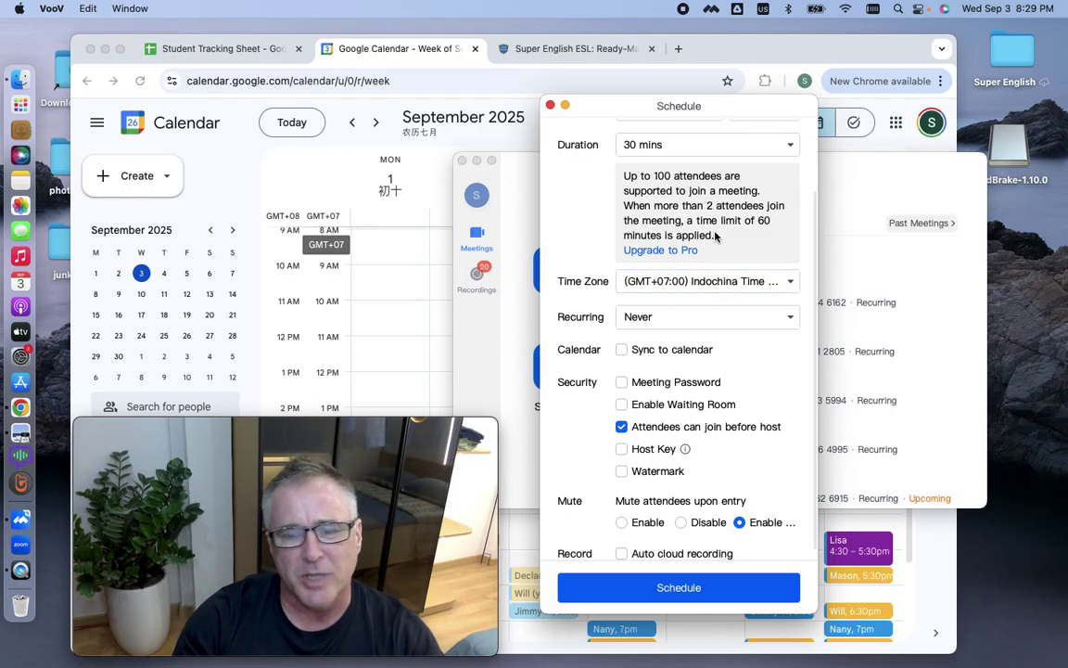
pyautogui.scroll(1, 718, 230)
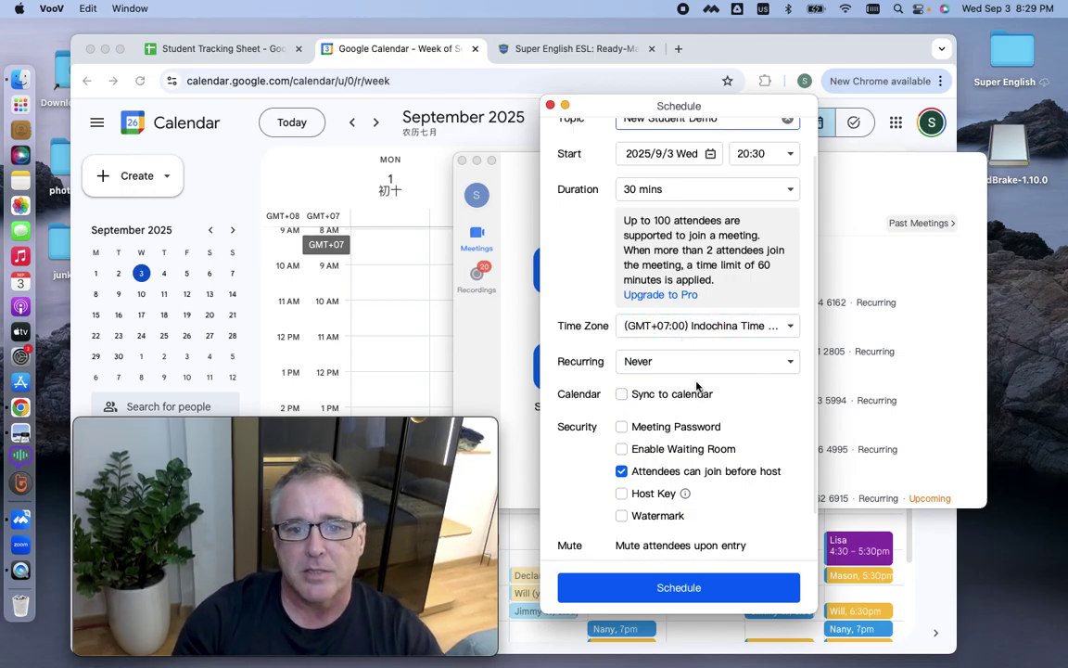
pyautogui.click(786, 360)
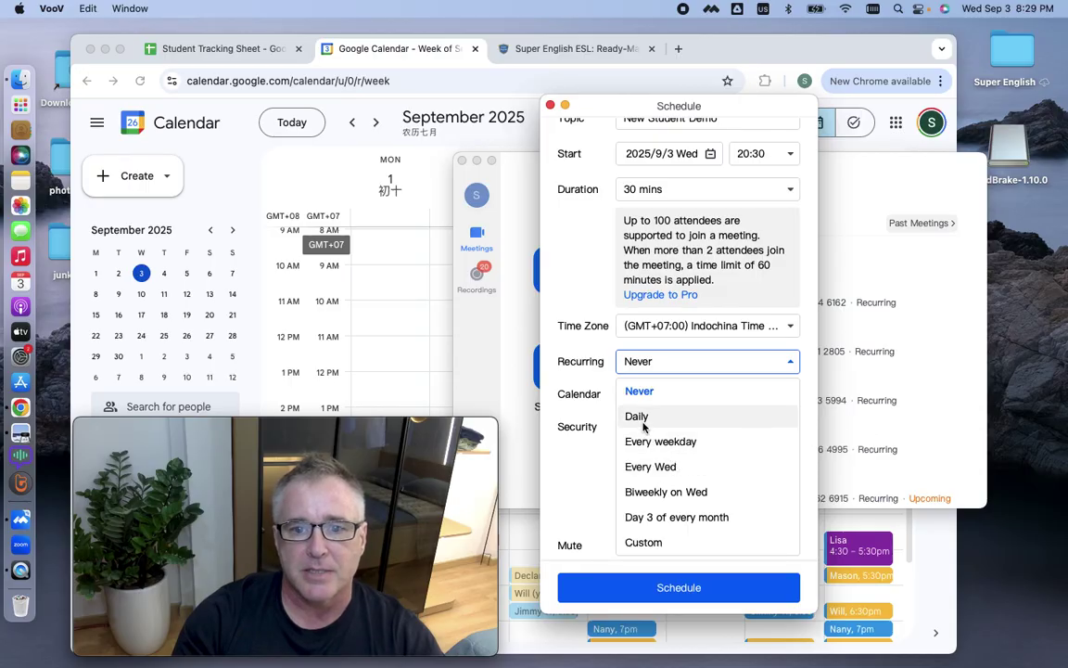
pyautogui.click(664, 466)
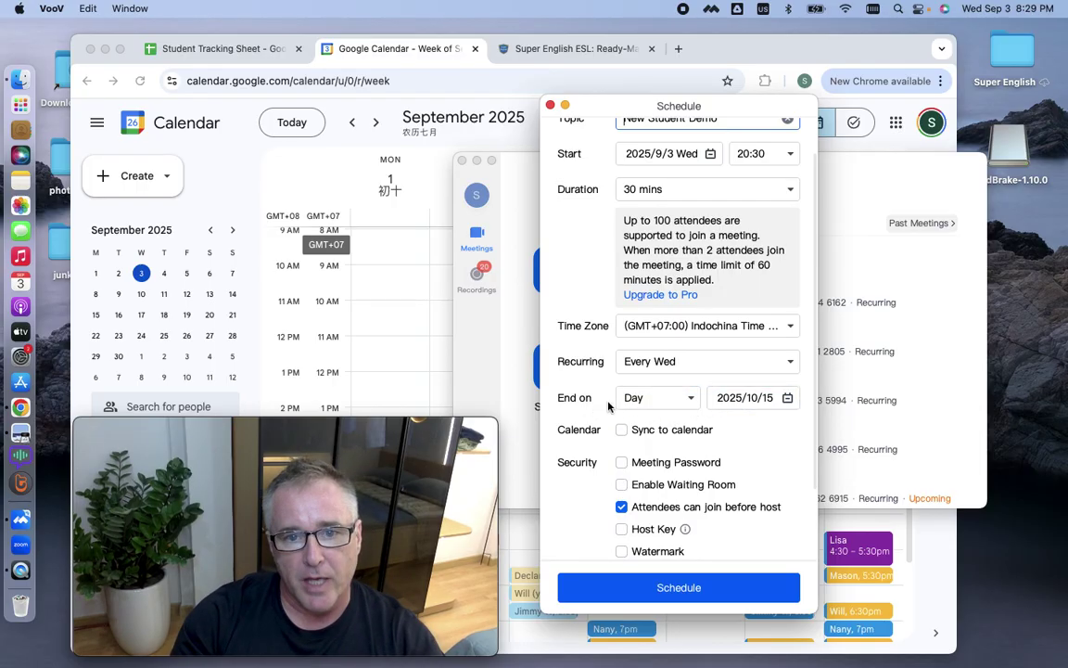
pyautogui.click(688, 399)
pyautogui.click(657, 455)
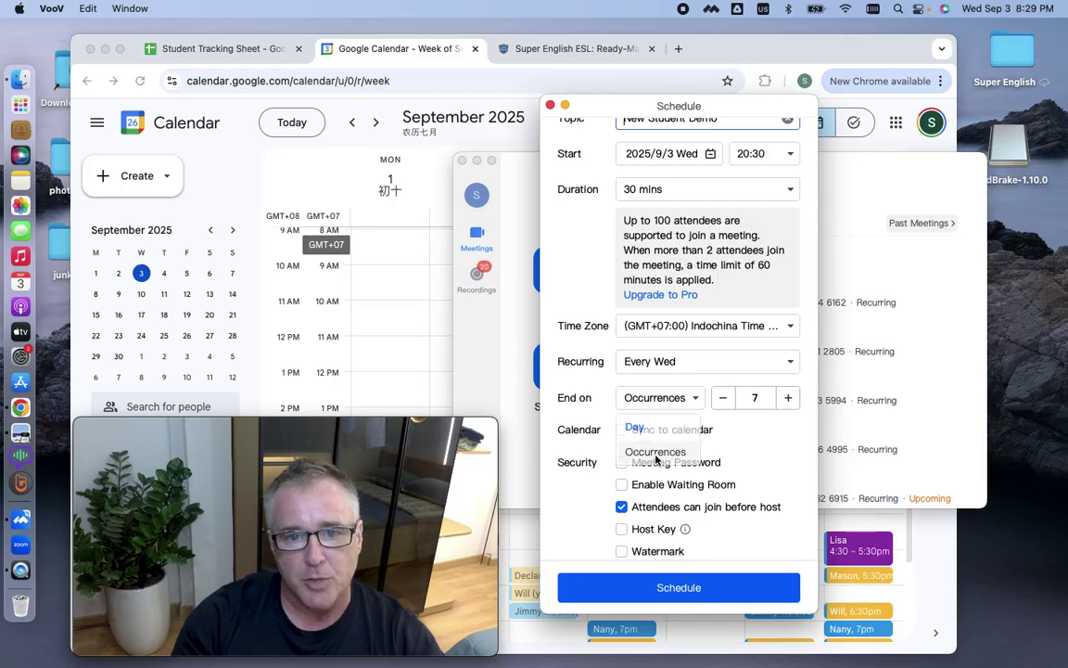
pyautogui.doubleClick(759, 398)
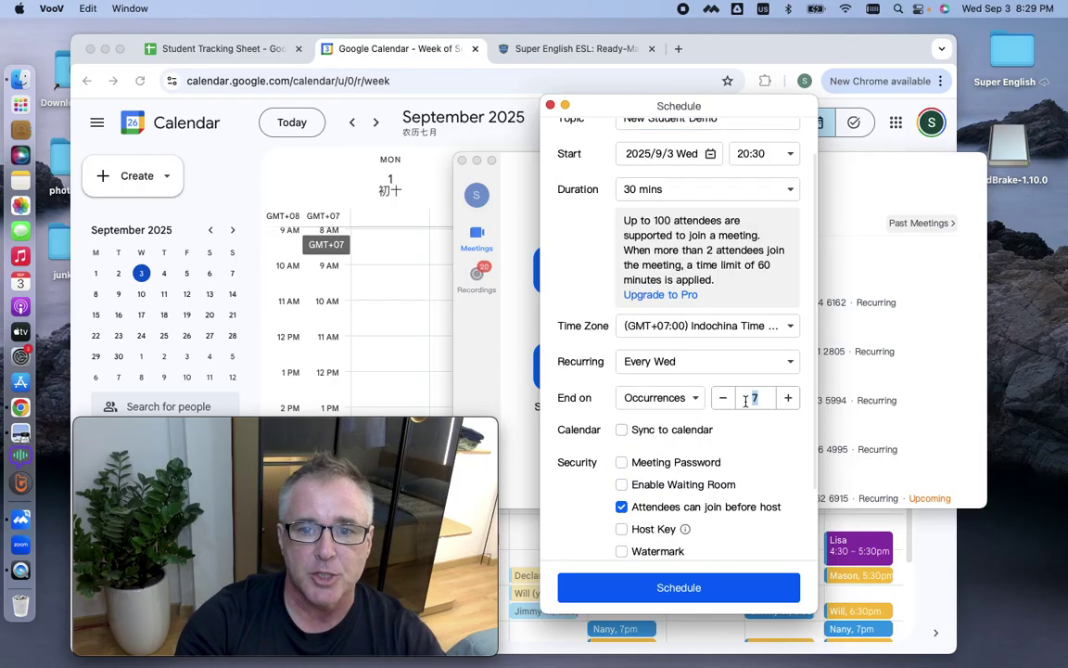
pyautogui.write('200')
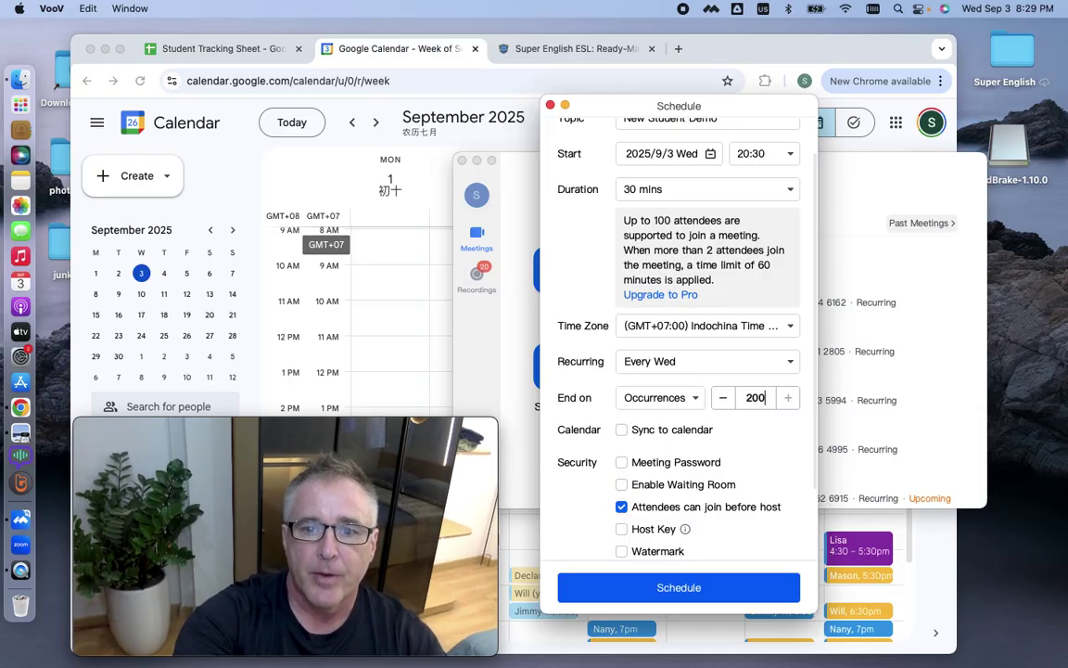
pyautogui.press('BackSpace')
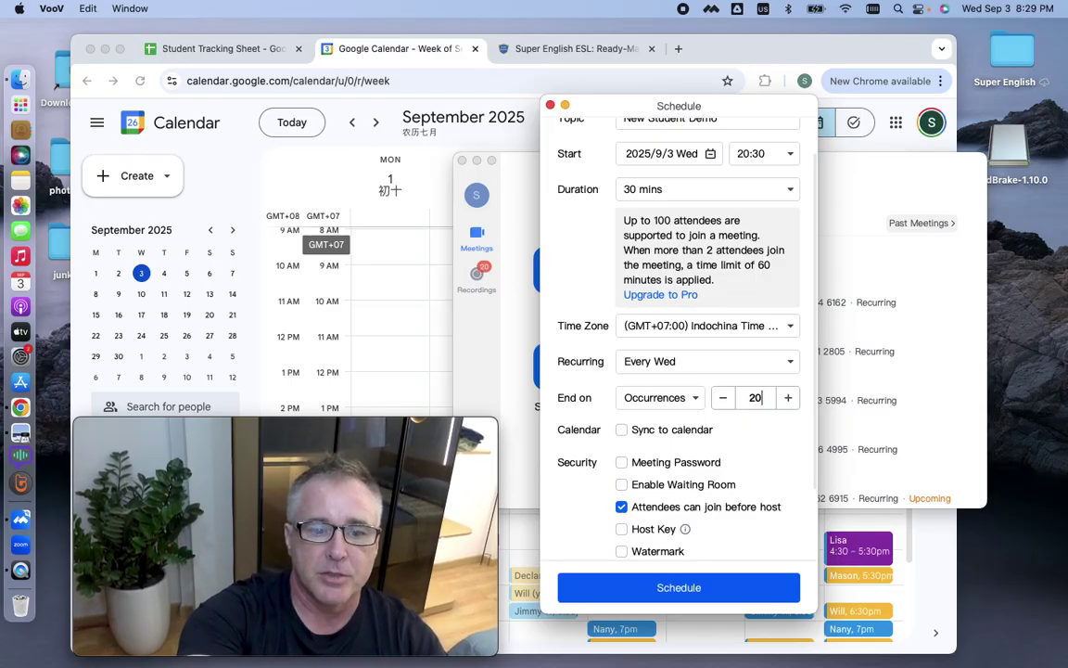
pyautogui.write('0')
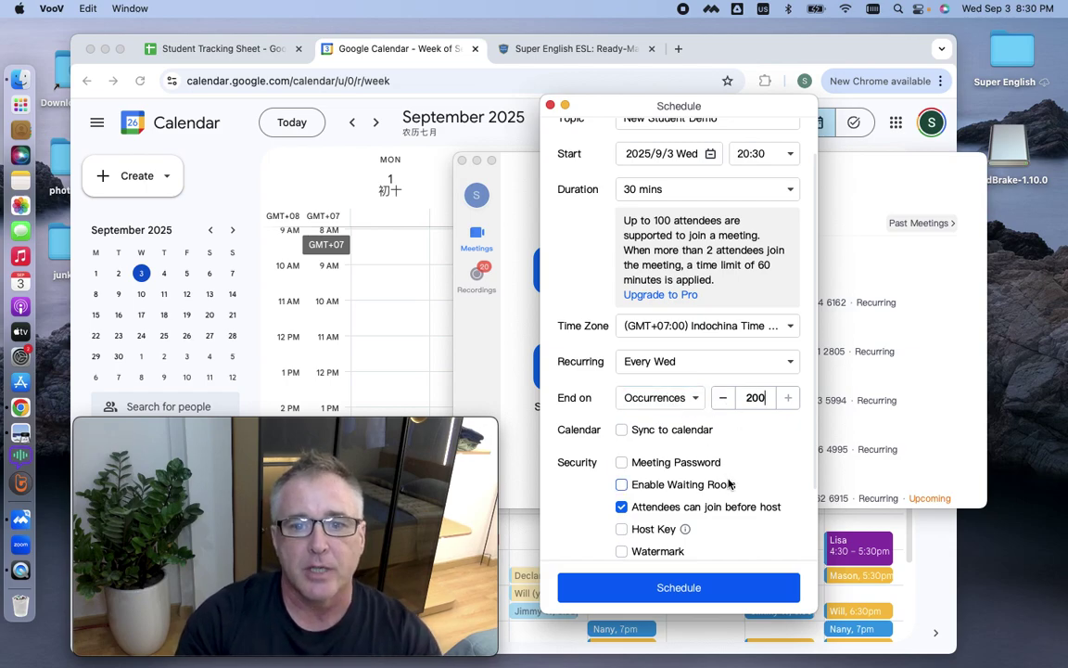
# - Disable muting attendees upon entry, keep attendees allowed to join before the host, and schedule the meeting
pyautogui.scroll(-3, 730, 484)
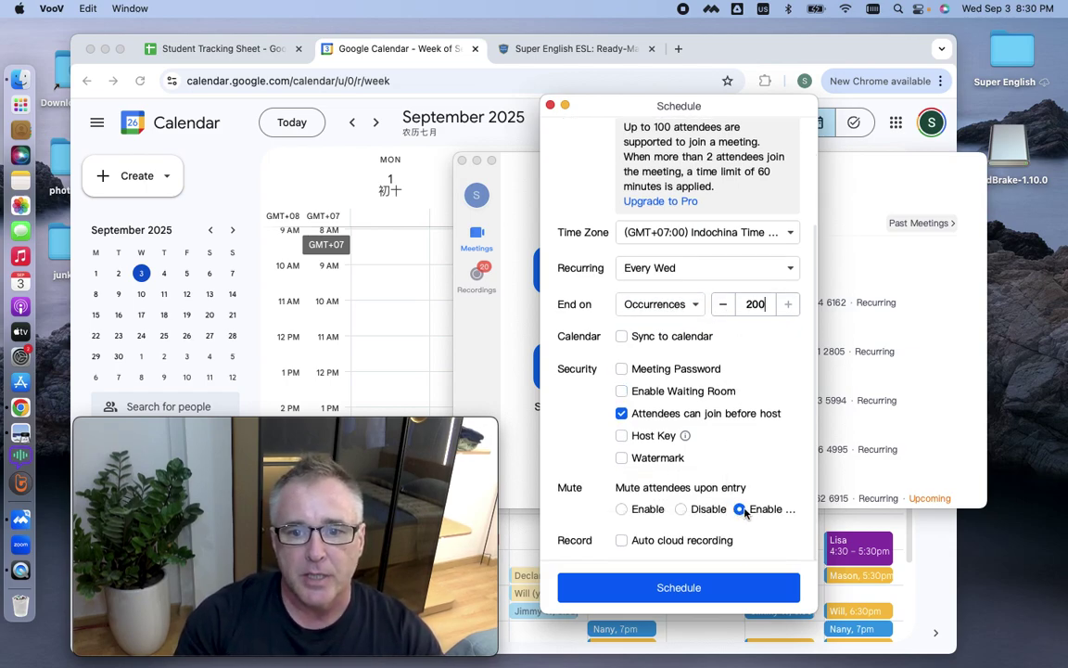
pyautogui.click(681, 509)
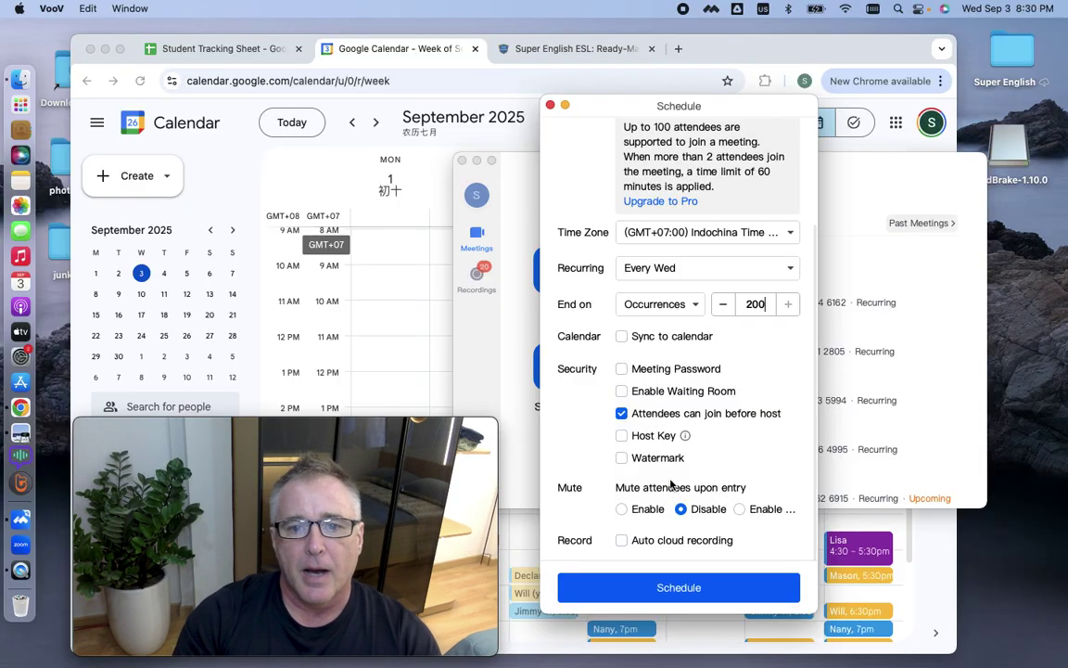
pyautogui.click(692, 418)
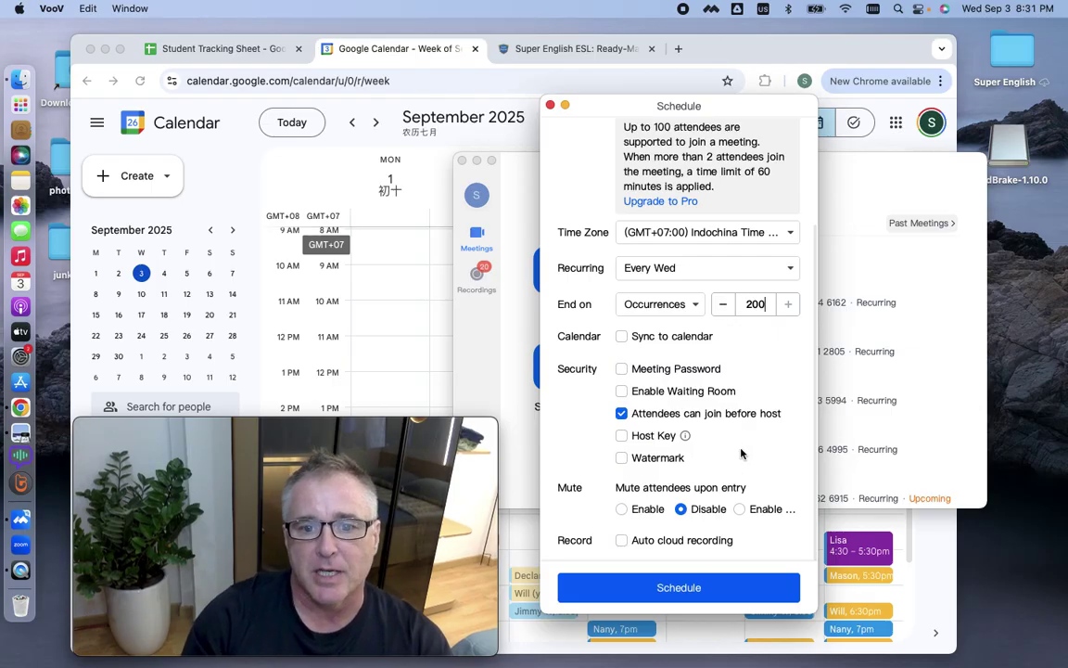
pyautogui.click(708, 587)
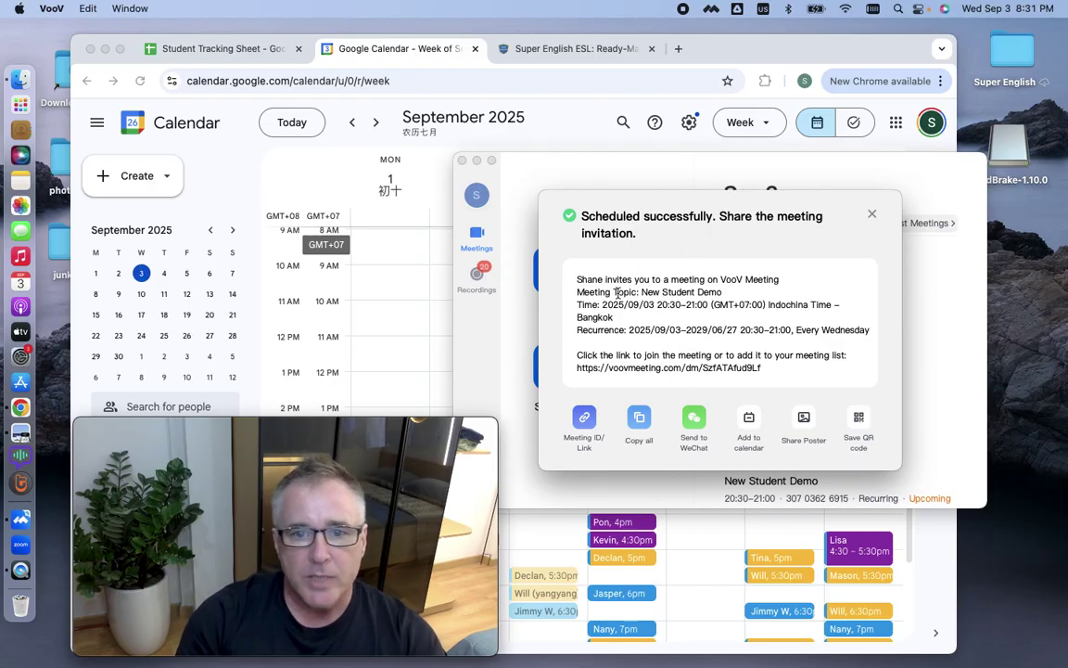
# - Copy the meeting link and meeting number from the end of the invitation text
pyautogui.scroll(-3, 664, 339)
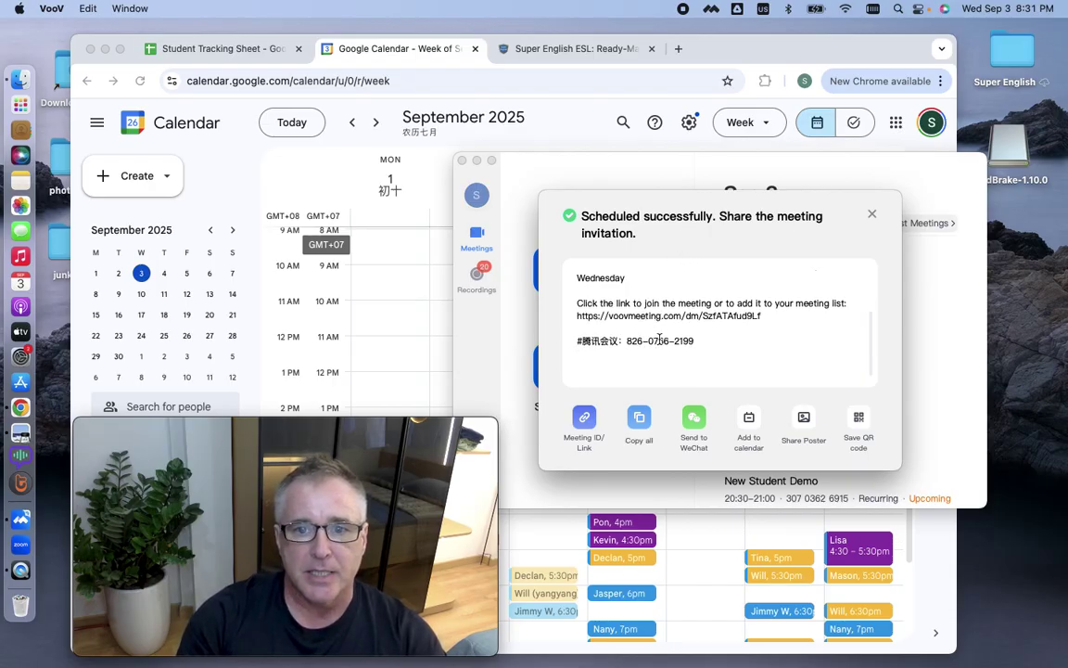
pyautogui.scroll(3, 651, 339)
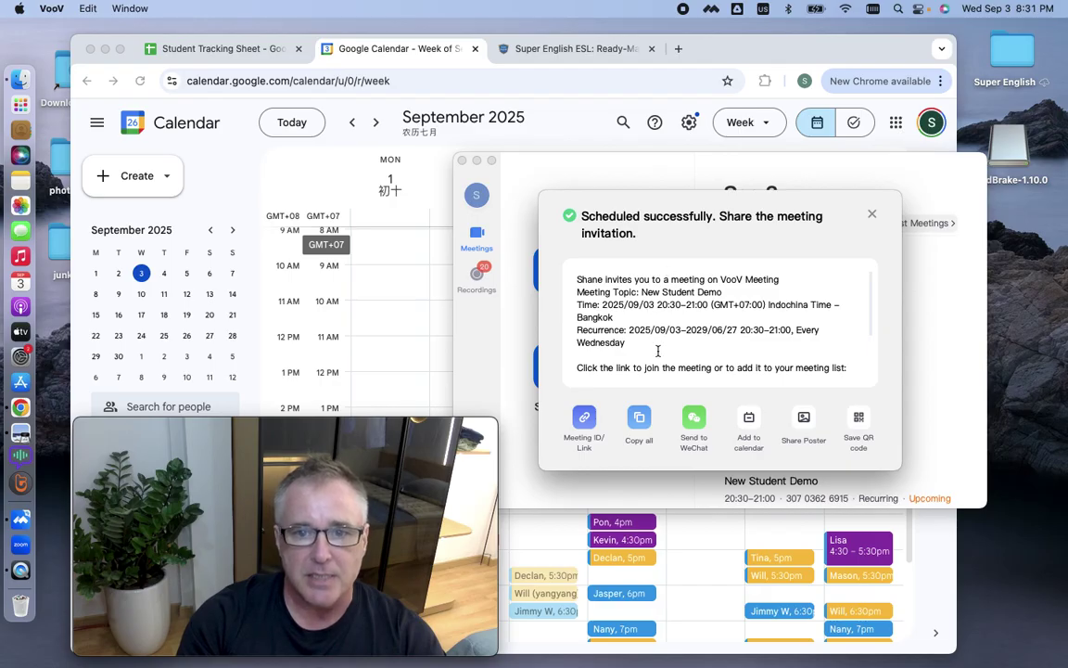
pyautogui.scroll(-2, 658, 351)
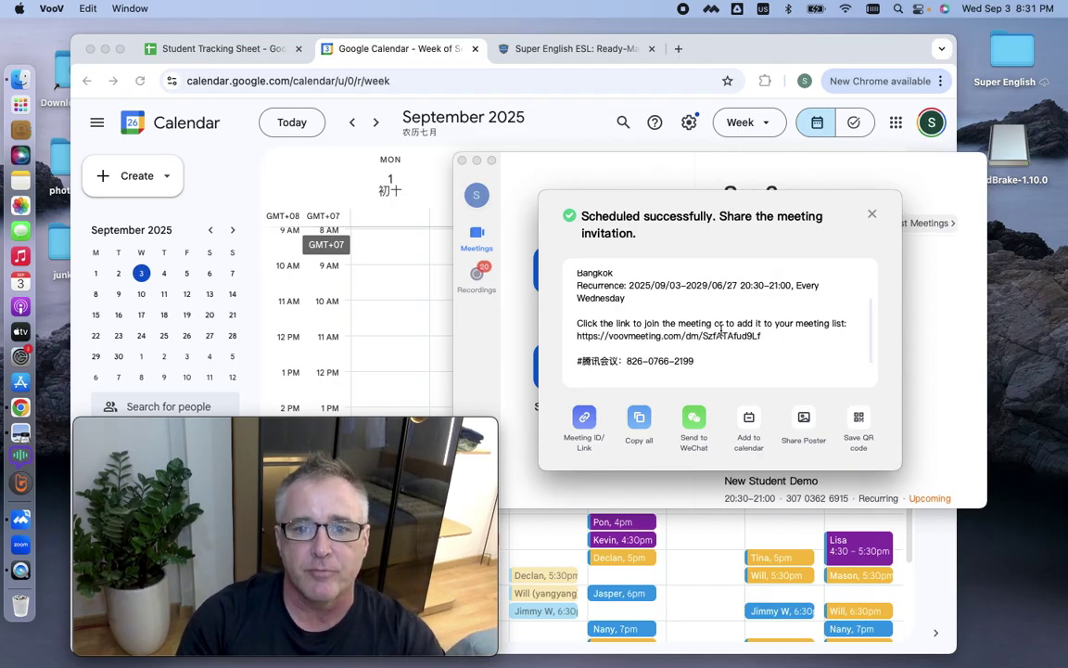
pyautogui.moveTo(700, 360); pyautogui.dragTo(573, 339)
pyautogui.press('super+c')
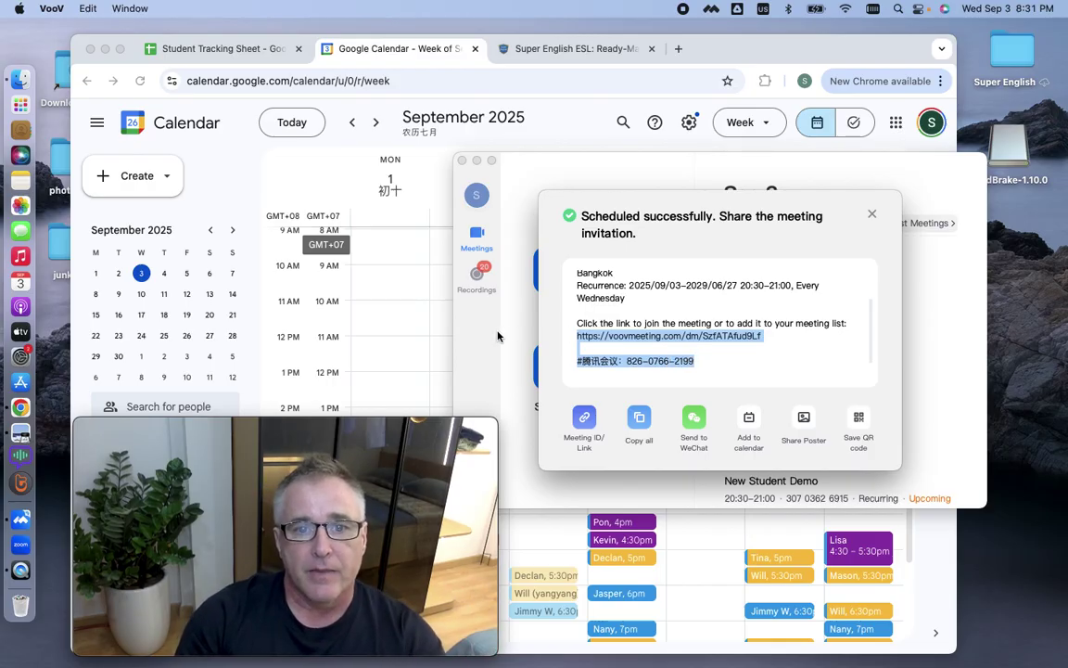
# - Switch to Google Calendar and create an event titled "New Student Demo" on Friday, September 5, 4:30pm to 5:00pm
pyautogui.click(428, 331)
pyautogui.scroll(-5, 661, 485)
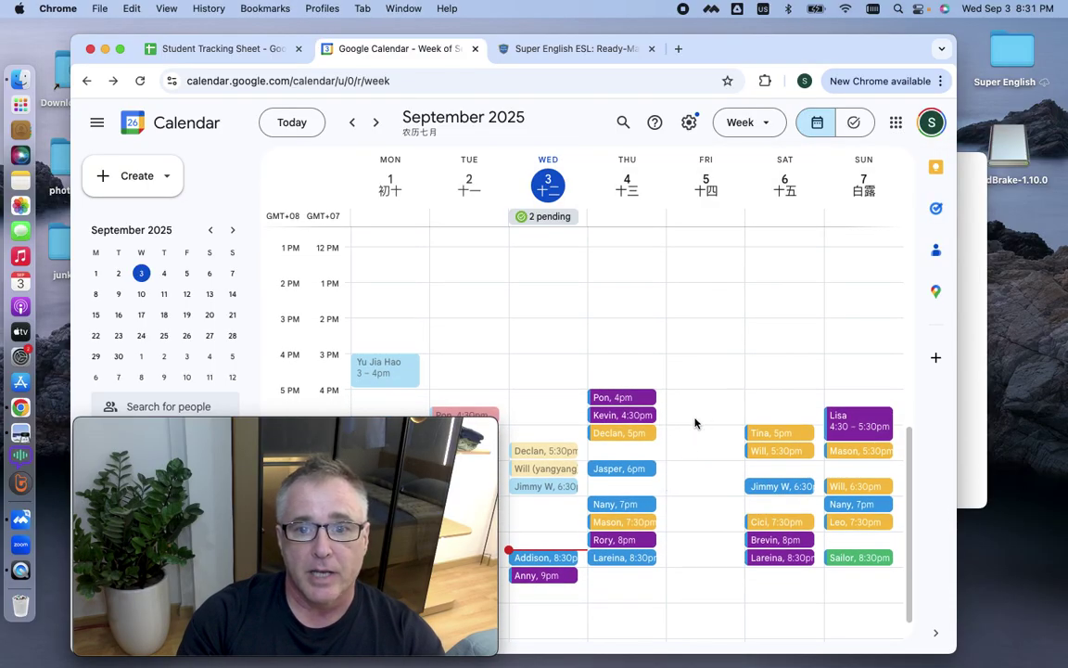
pyautogui.click(696, 422)
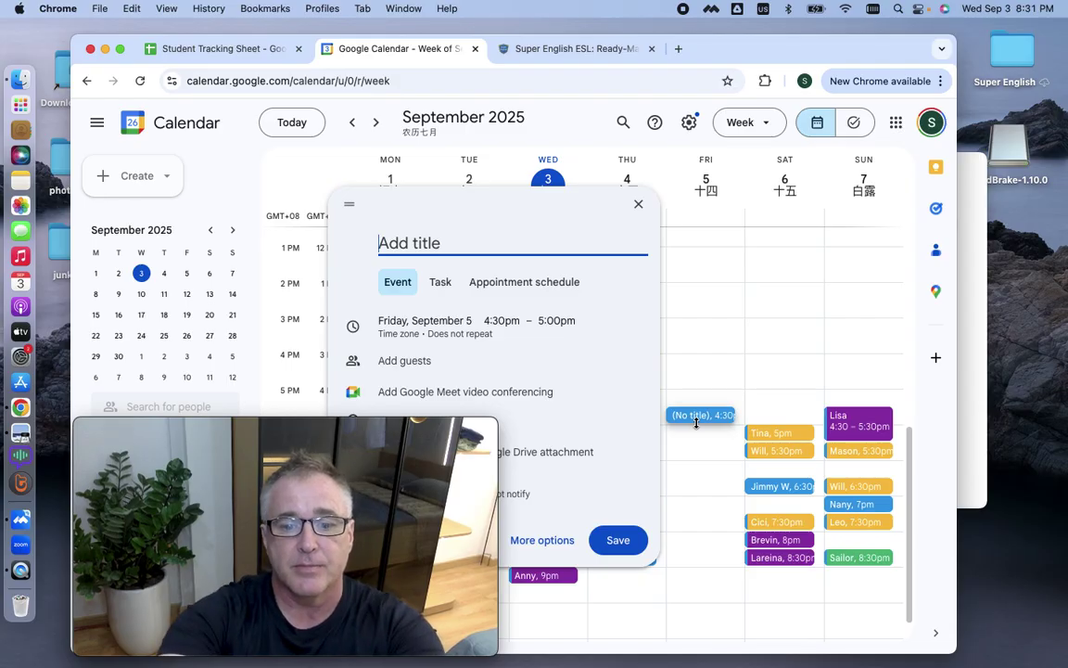
pyautogui.write('New Student')
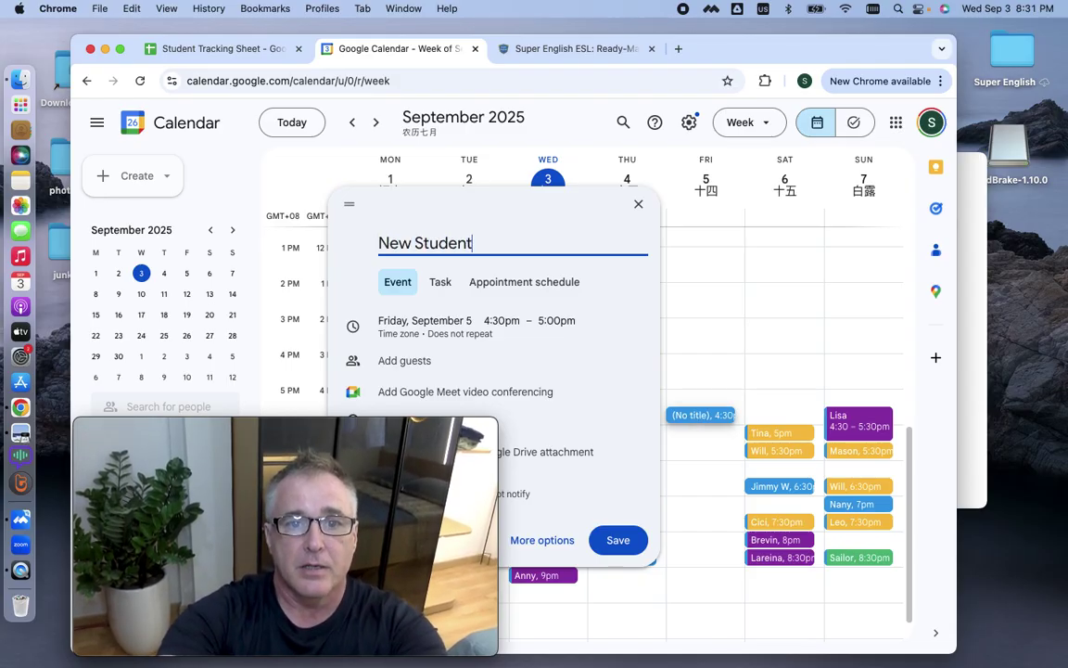
pyautogui.write(' Demo')
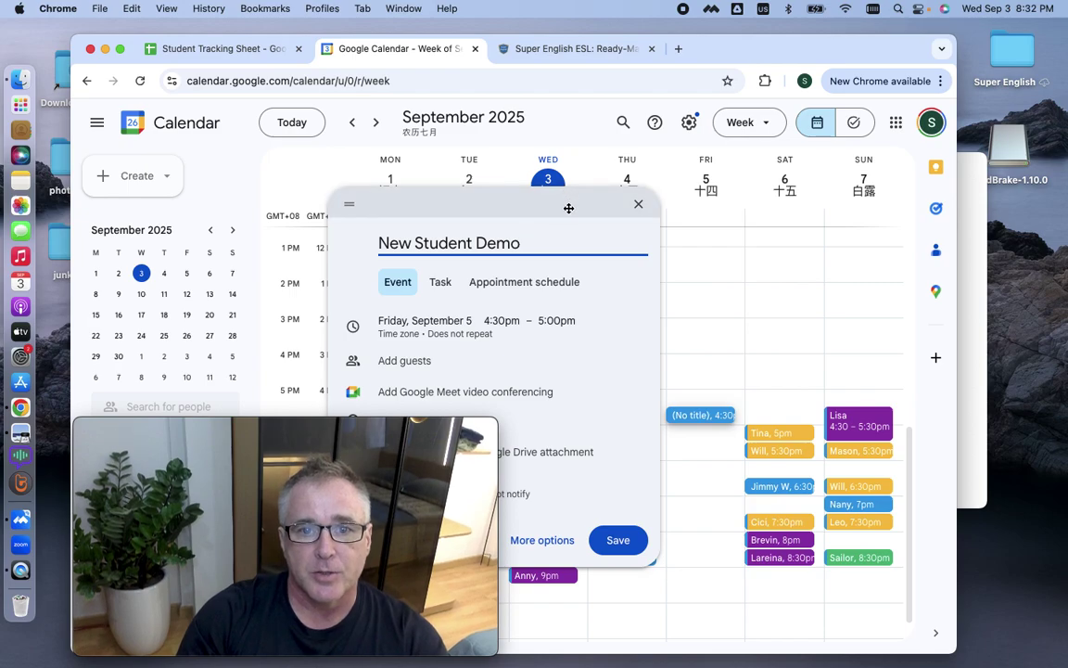
# - Paste the copied invitation details into the event description, delete everything except the meeting number, and save the event
pyautogui.moveTo(568, 207); pyautogui.dragTo(696, 163)
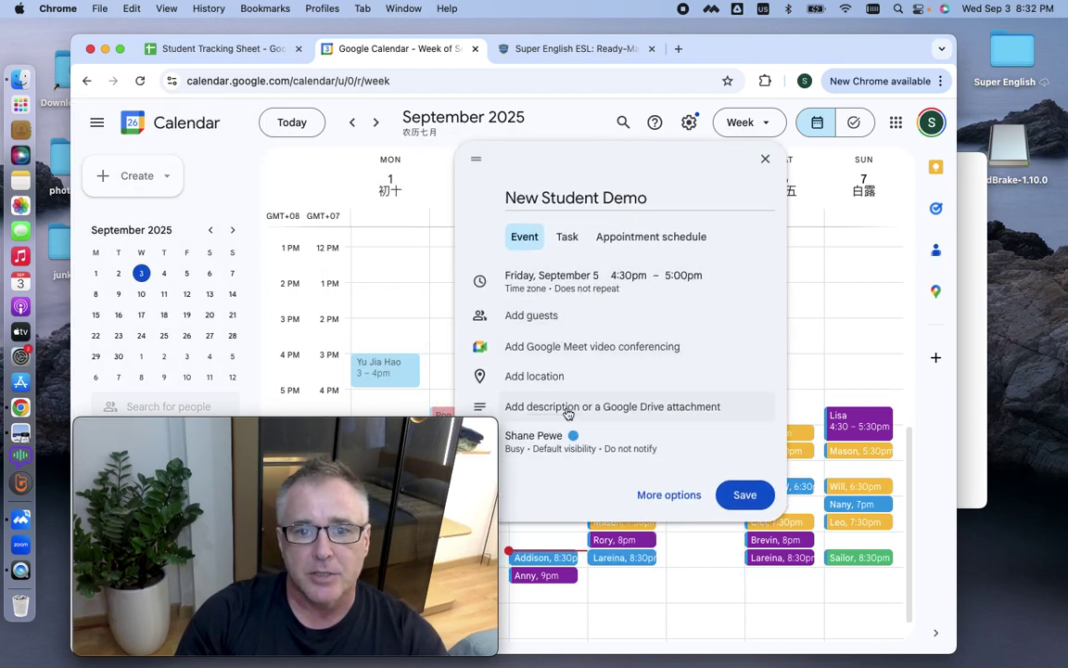
pyautogui.click(564, 408)
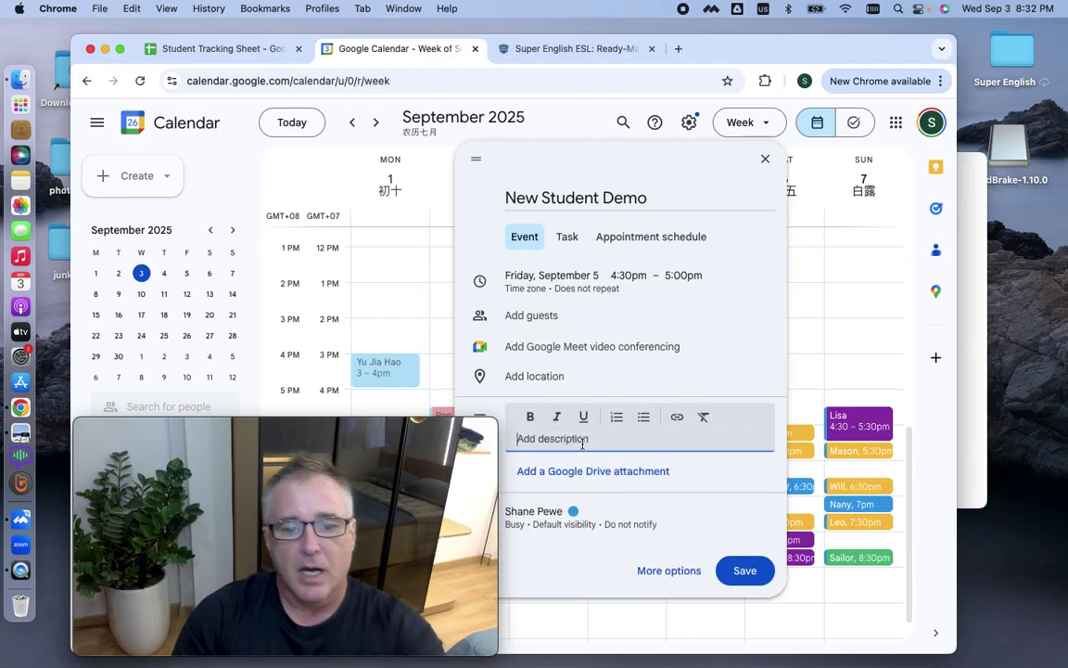
pyautogui.press('super+v')
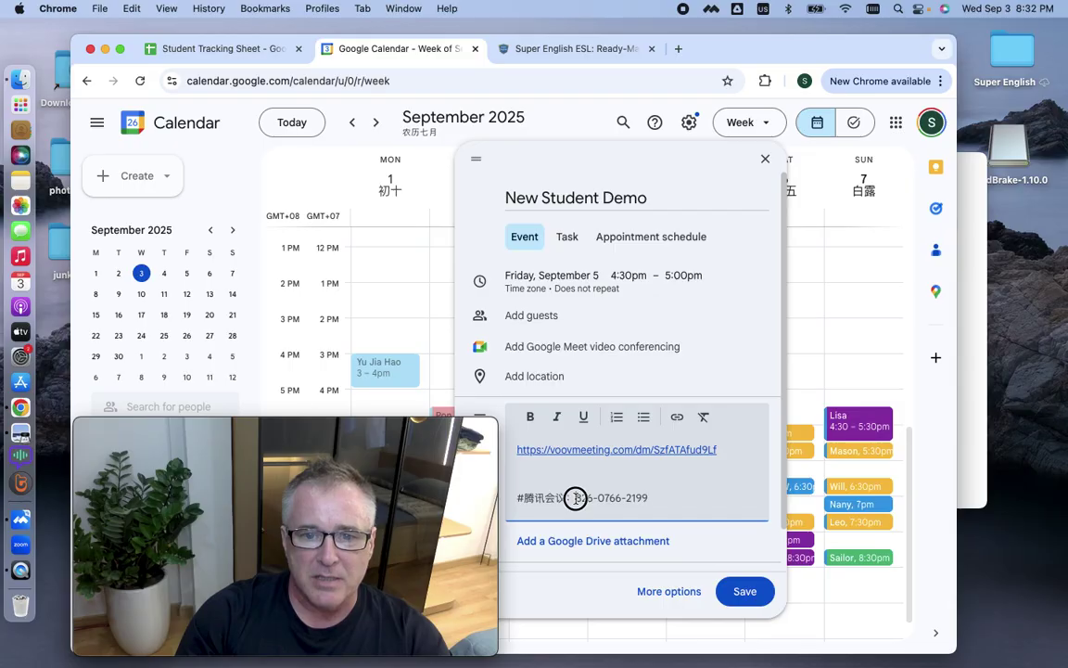
pyautogui.moveTo(576, 499); pyautogui.dragTo(512, 446)
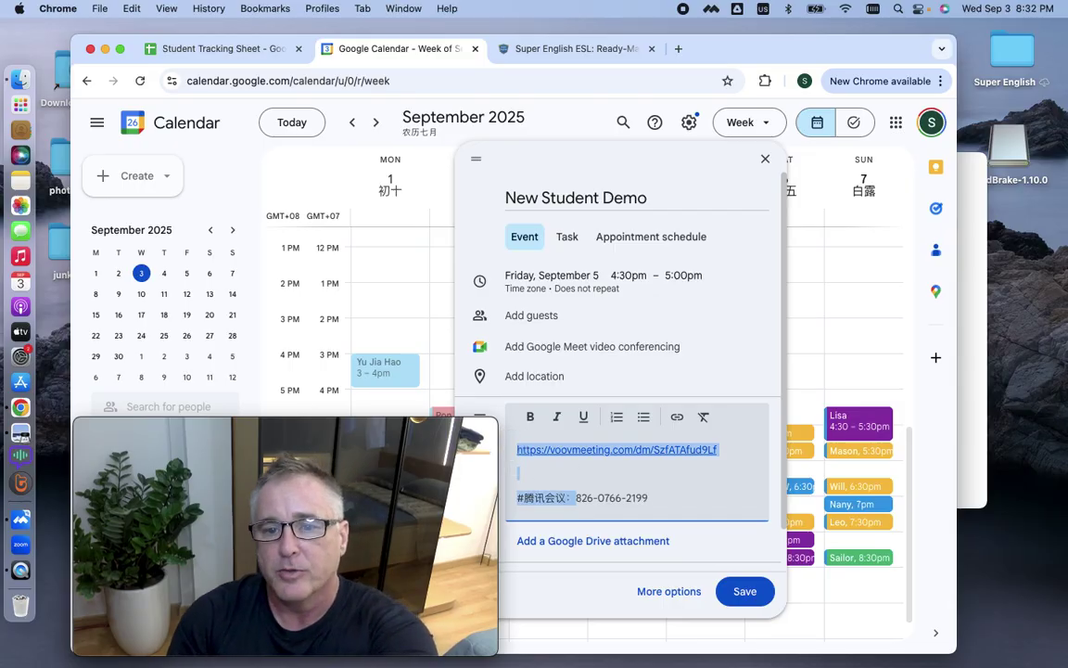
pyautogui.press('BackSpace')
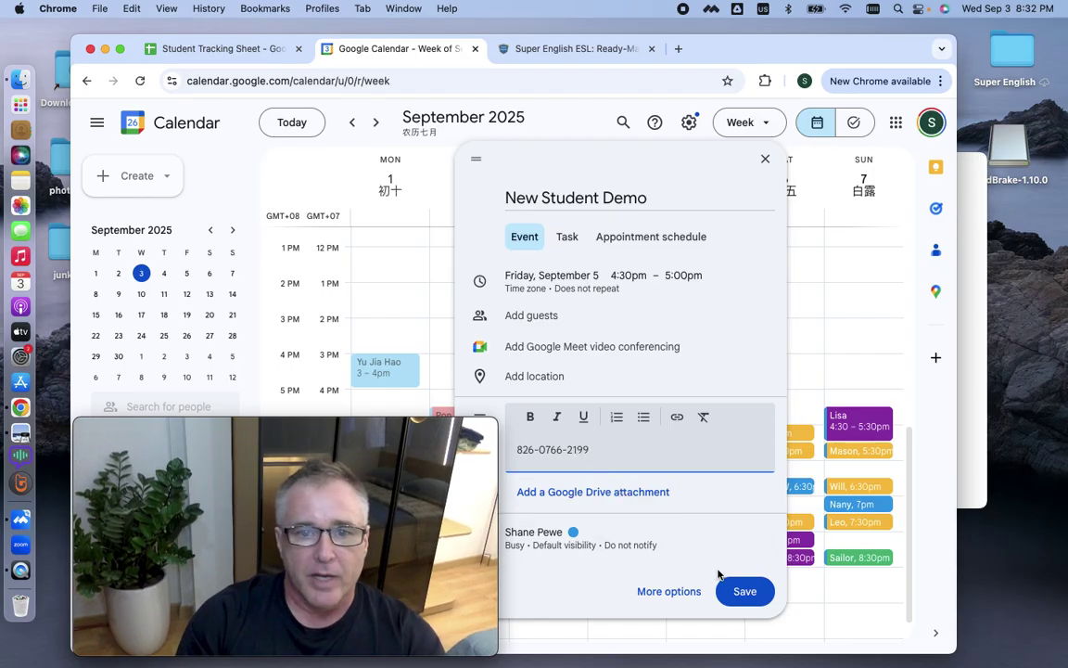
pyautogui.click(741, 592)
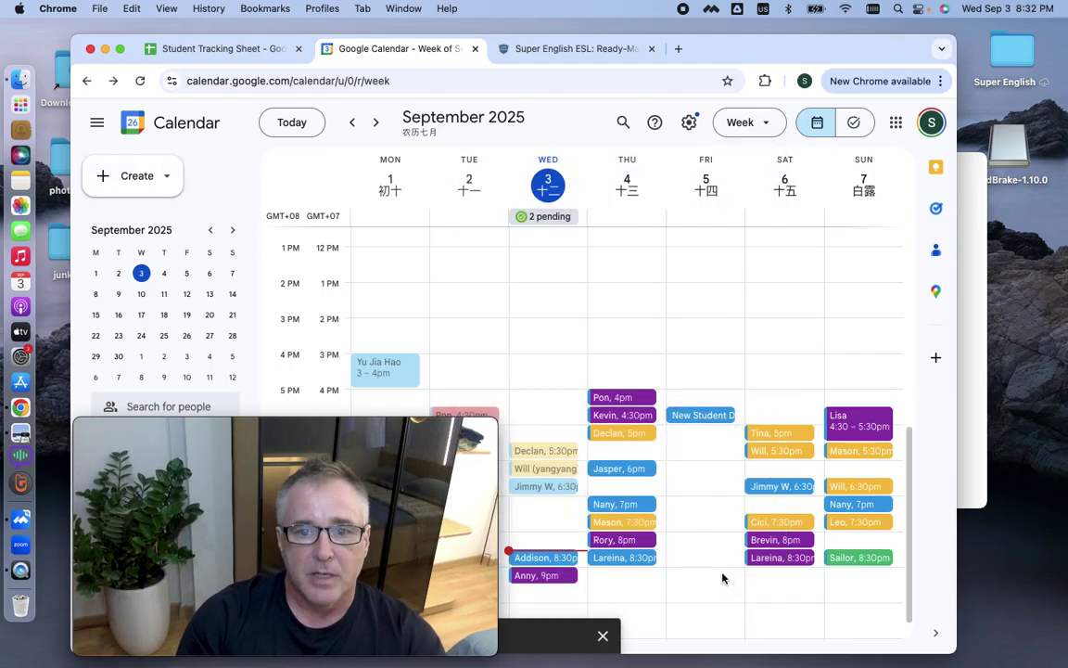
# - Open the "New Student Demo" event on Friday, September 5, uncover its details, and copy the meeting number from the description
pyautogui.click(677, 416)
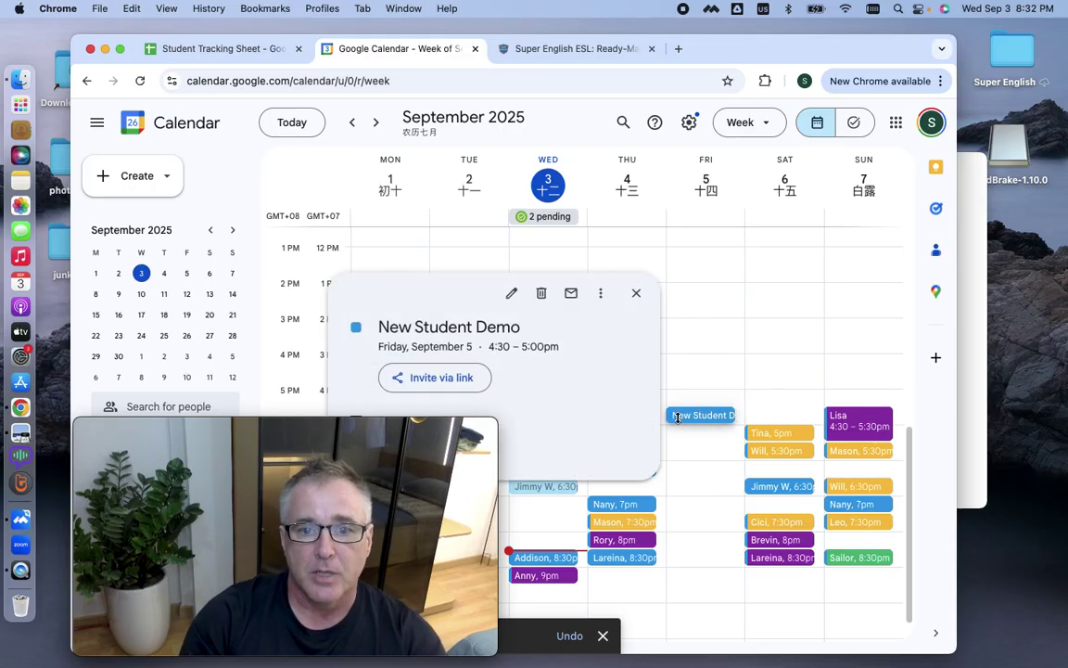
pyautogui.moveTo(403, 436)
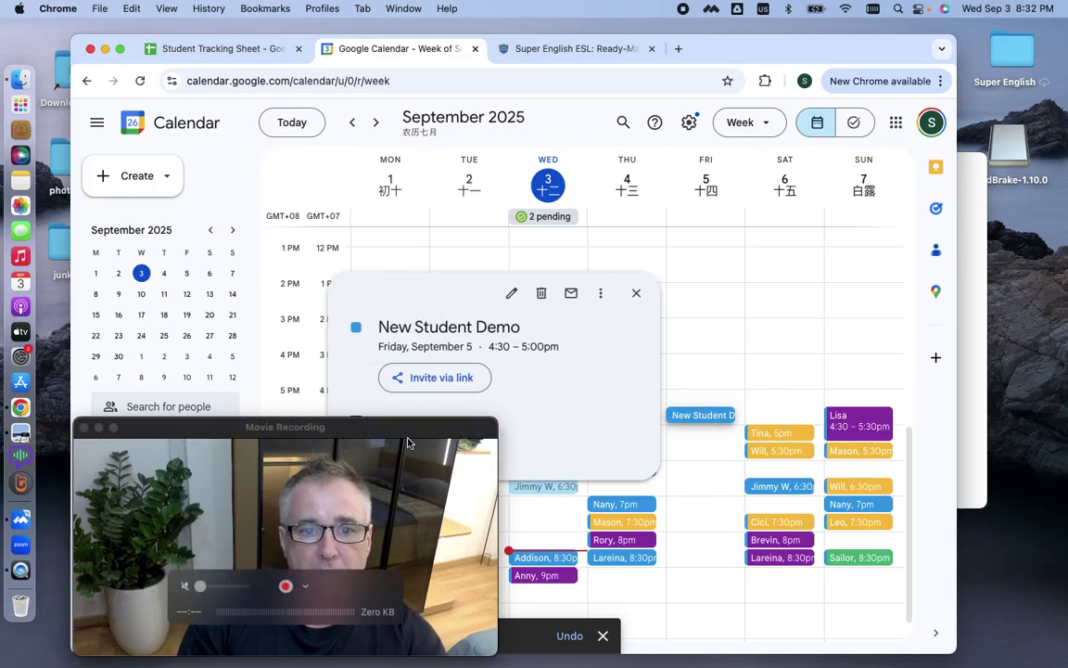
pyautogui.moveTo(479, 434); pyautogui.dragTo(418, 458)
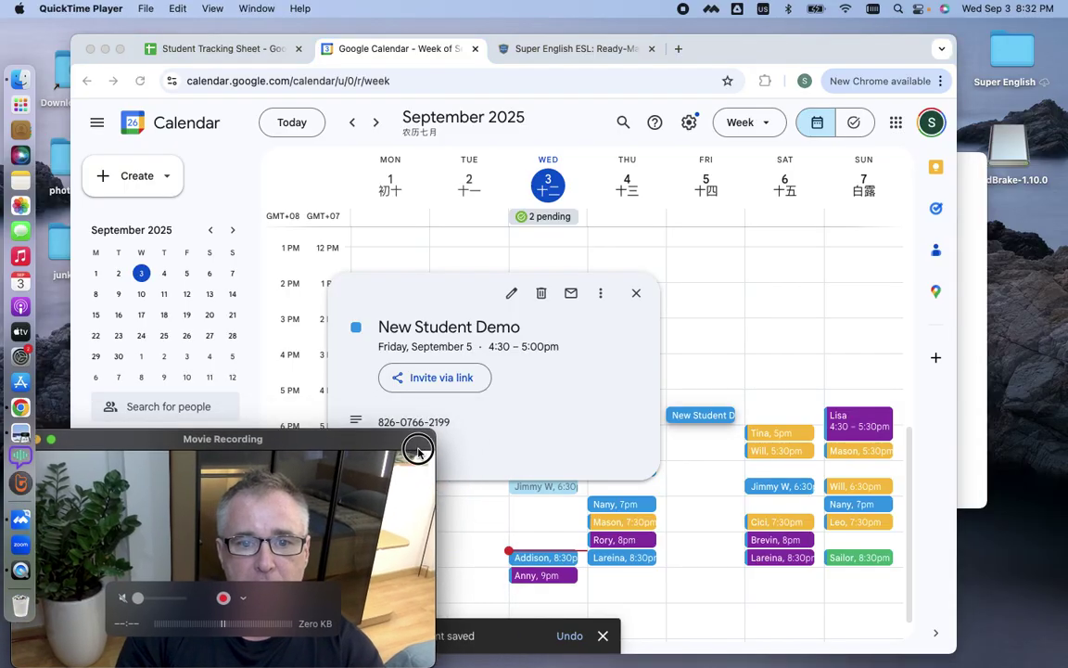
pyautogui.click(470, 285)
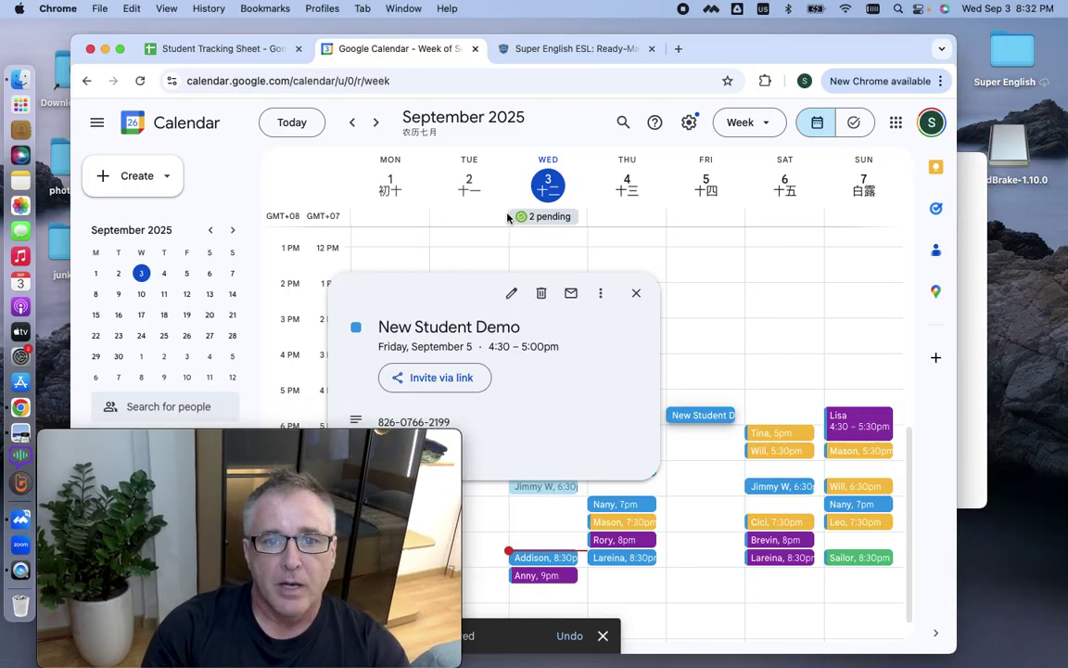
pyautogui.moveTo(818, 52); pyautogui.dragTo(901, 42)
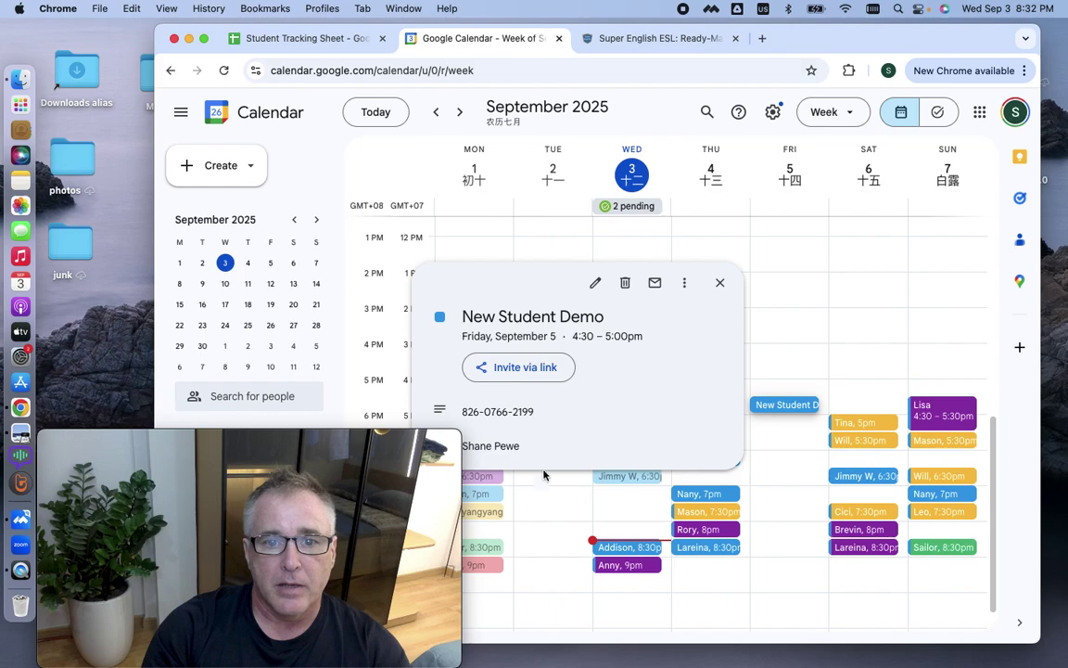
pyautogui.moveTo(545, 412); pyautogui.dragTo(458, 409)
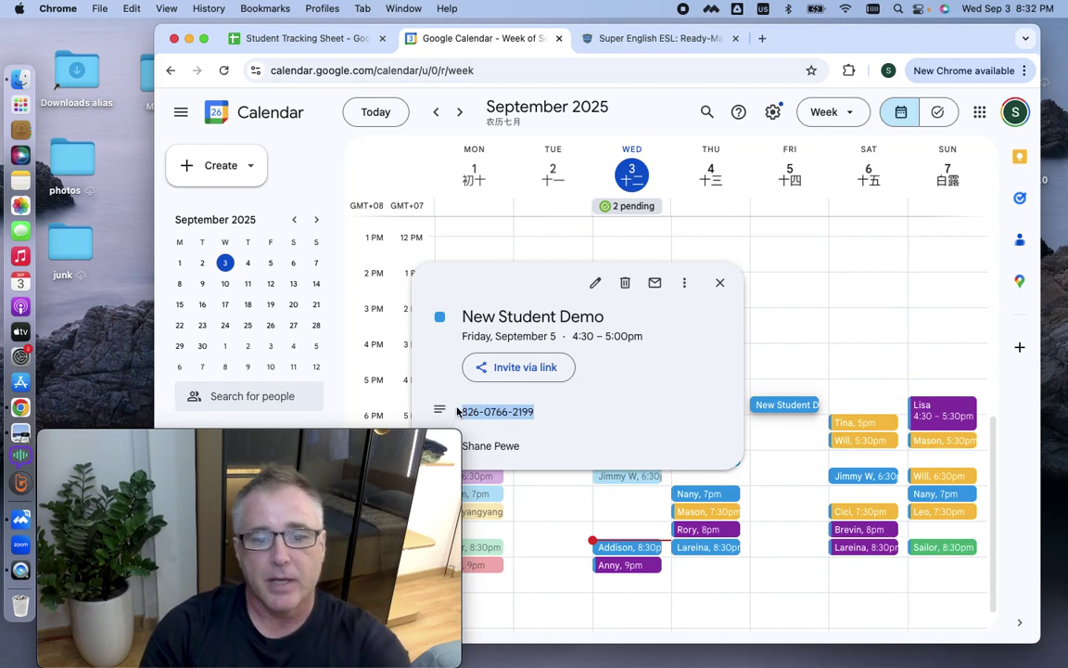
# - Switch to VooV and join the meeting using the copied meeting ID, with audio, video and microphone enabled
pyautogui.moveTo(803, 43); pyautogui.dragTo(710, 43)
pyautogui.click(974, 178)
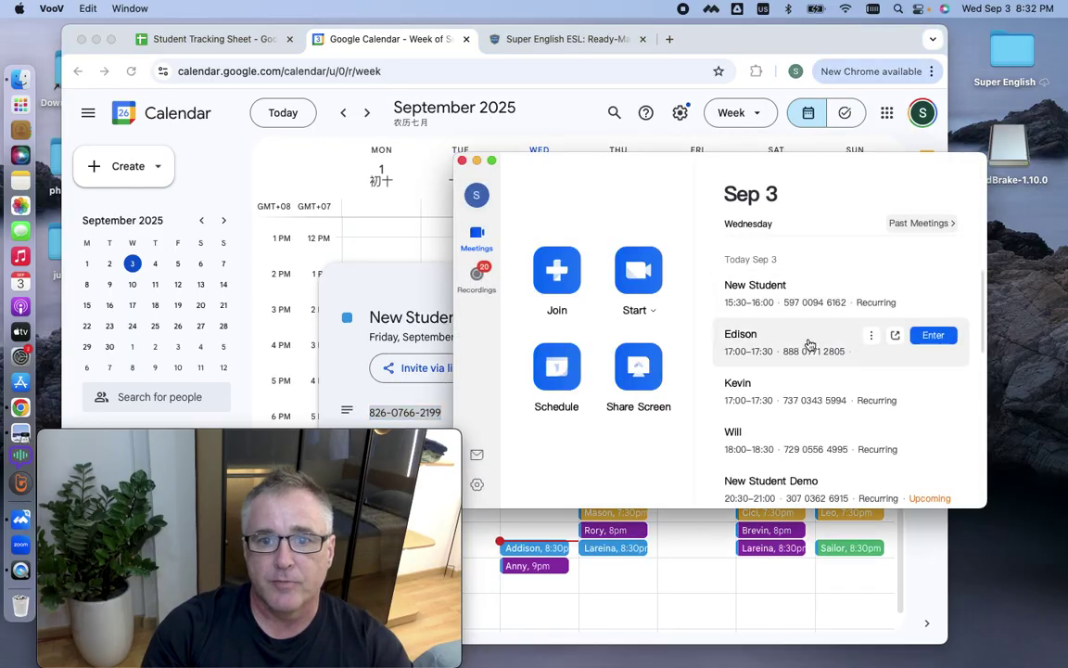
pyautogui.click(547, 269)
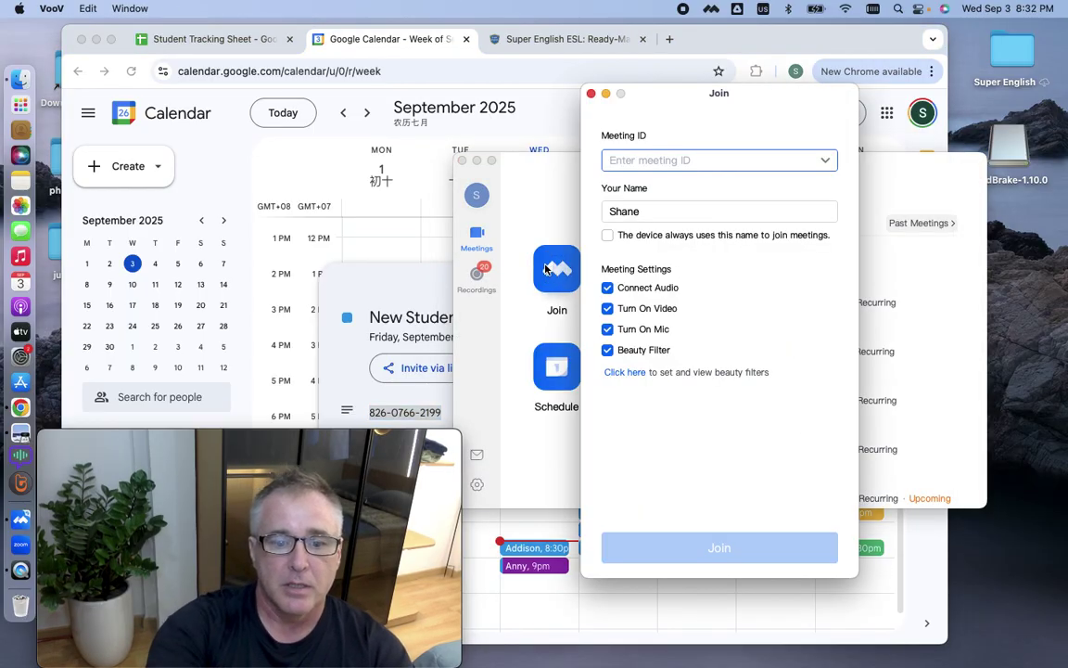
pyautogui.press('super+v')
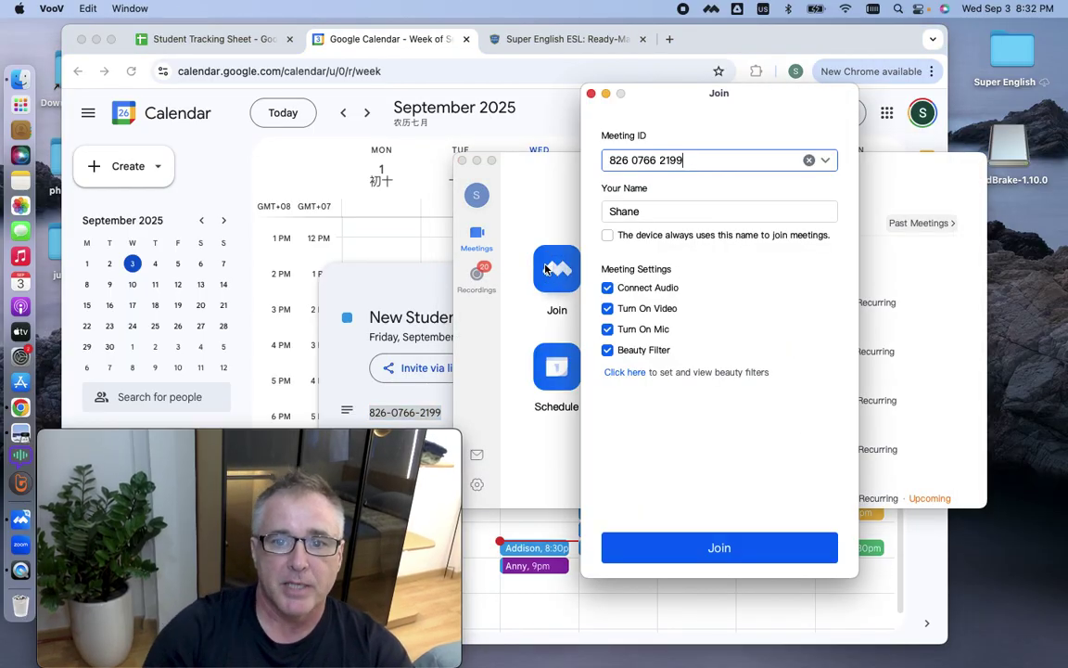
pyautogui.click(664, 557)
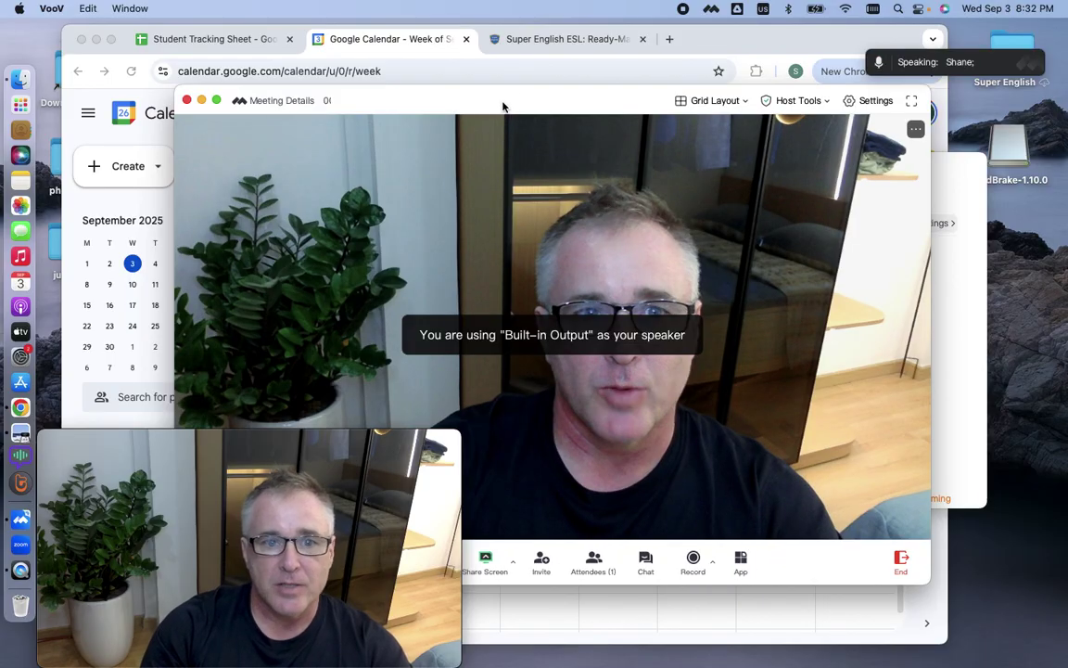
# - Shrink the webcam preview window and shift the VooV meeting window so the controls are uncovered
pyautogui.moveTo(388, 463)
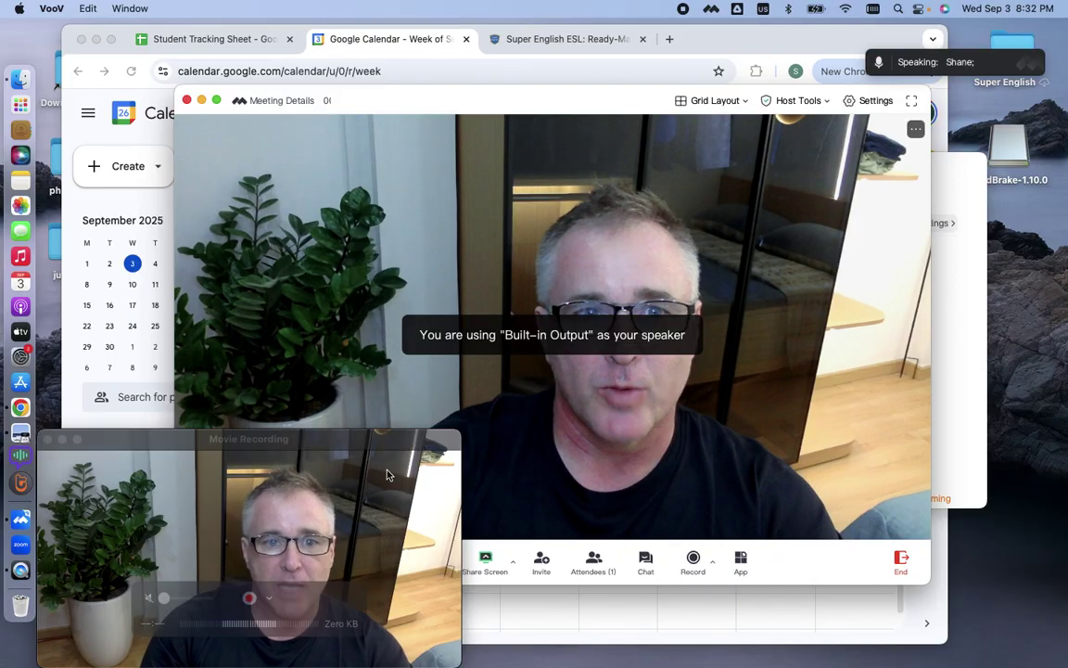
pyautogui.click(450, 440)
pyautogui.moveTo(461, 438); pyautogui.dragTo(276, 447)
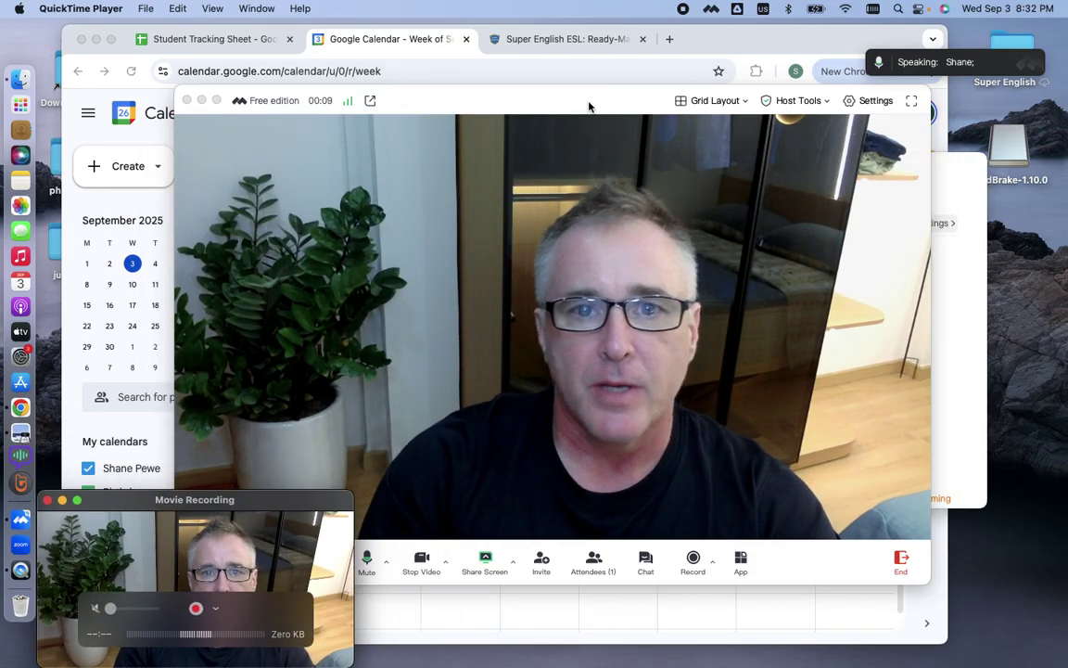
pyautogui.moveTo(590, 104); pyautogui.dragTo(685, 106)
# - Switch to the Super English ESL website in Chrome and open the Speaking Lessons page of the curriculum
pyautogui.click(561, 41)
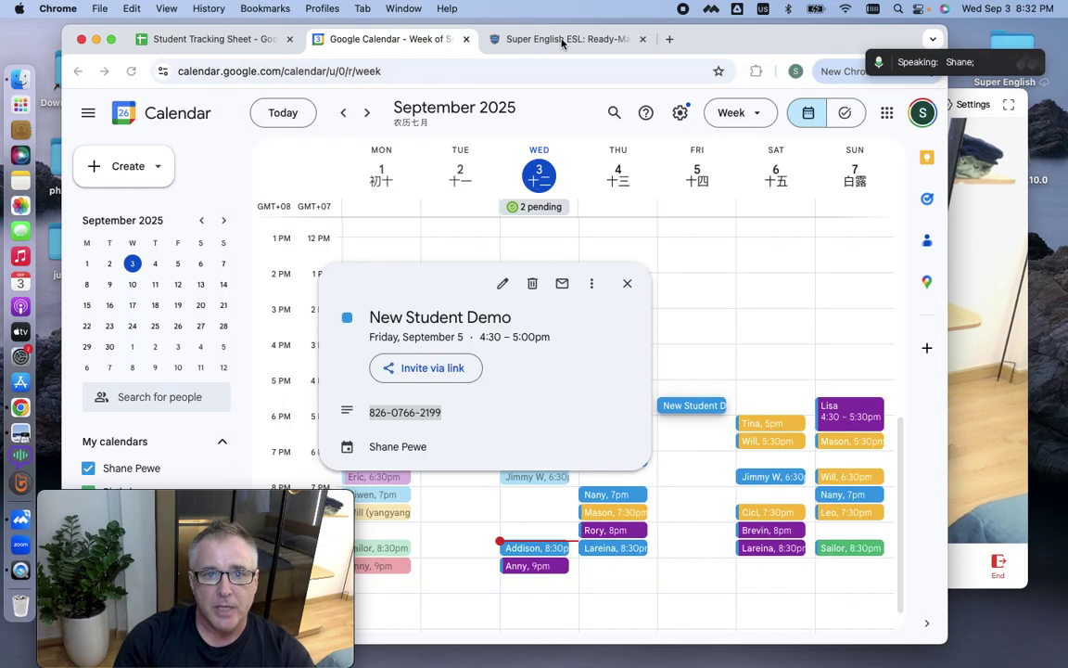
pyautogui.click(562, 41)
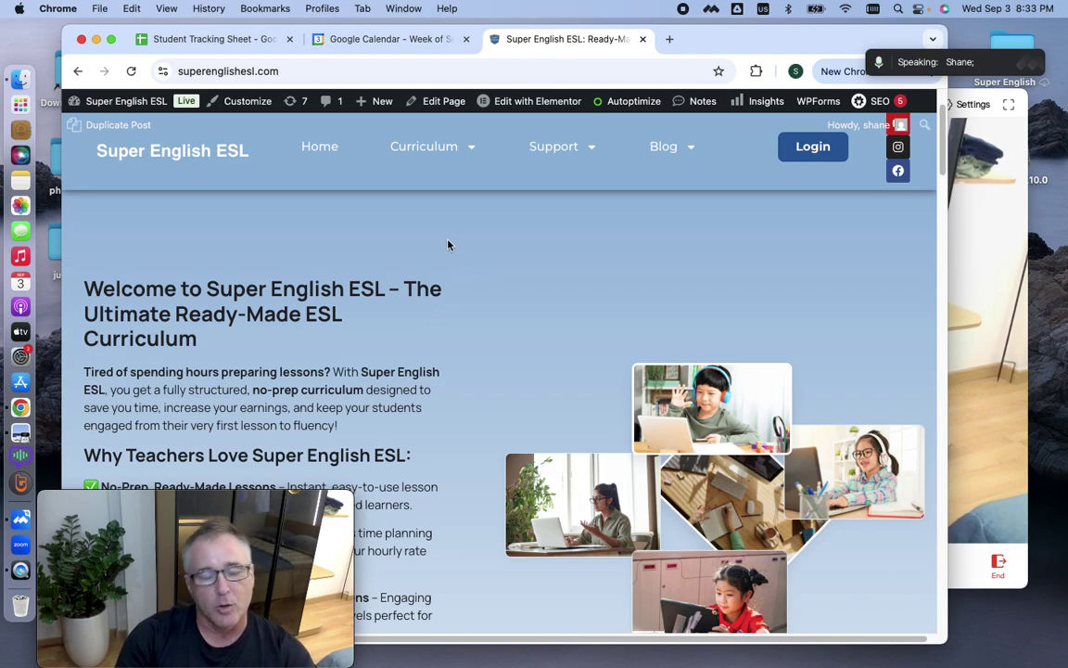
pyautogui.click(469, 155)
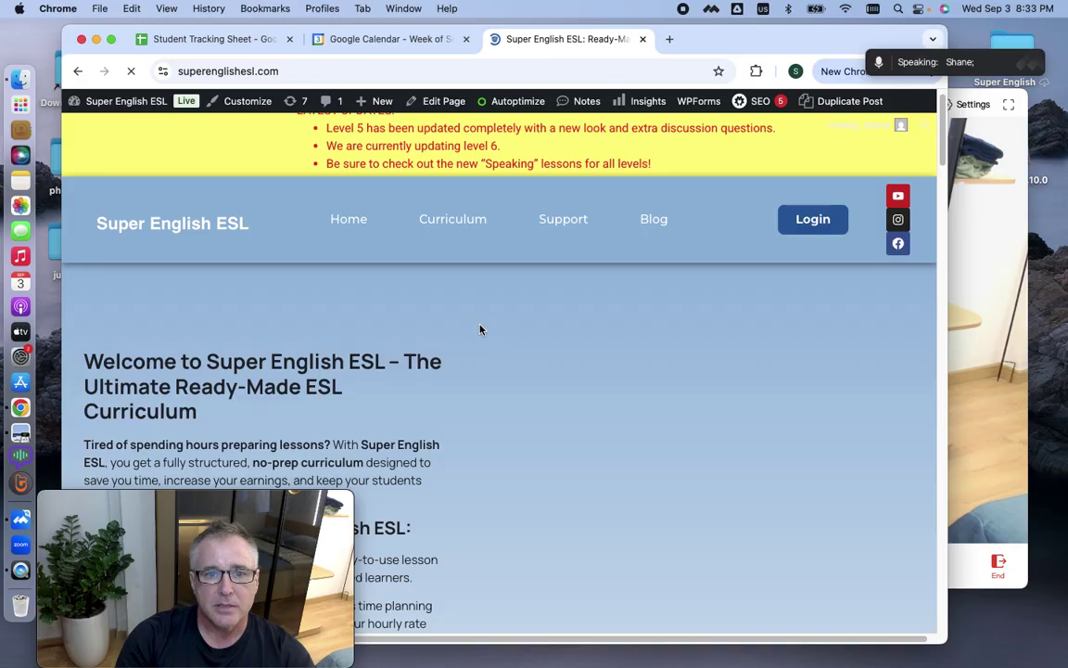
pyautogui.scroll(-1, 454, 260)
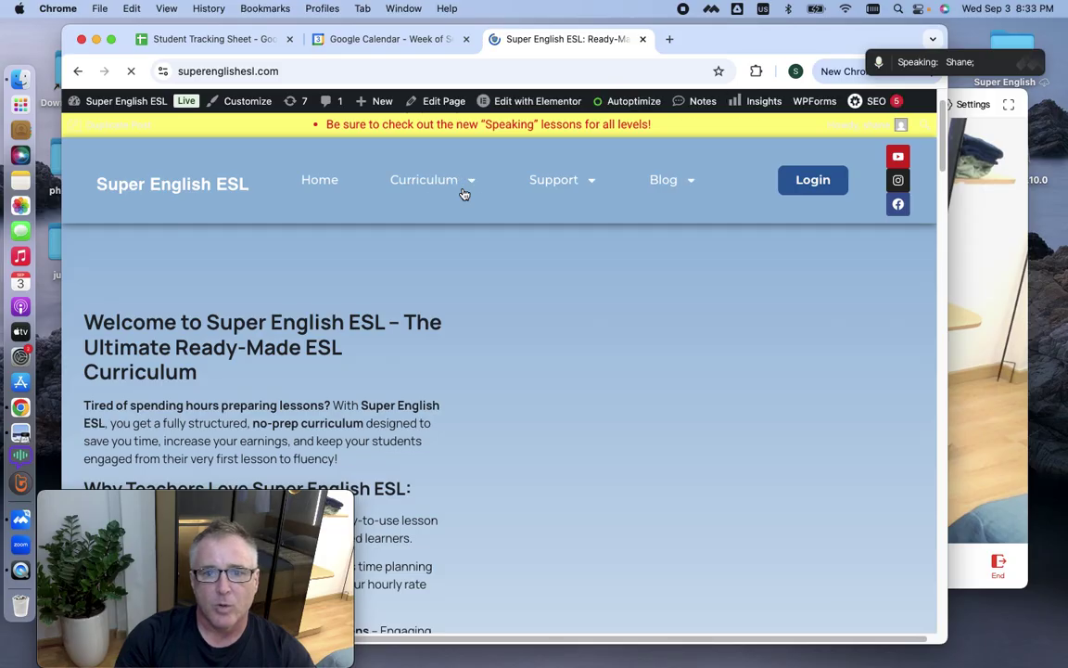
pyautogui.moveTo(465, 194)
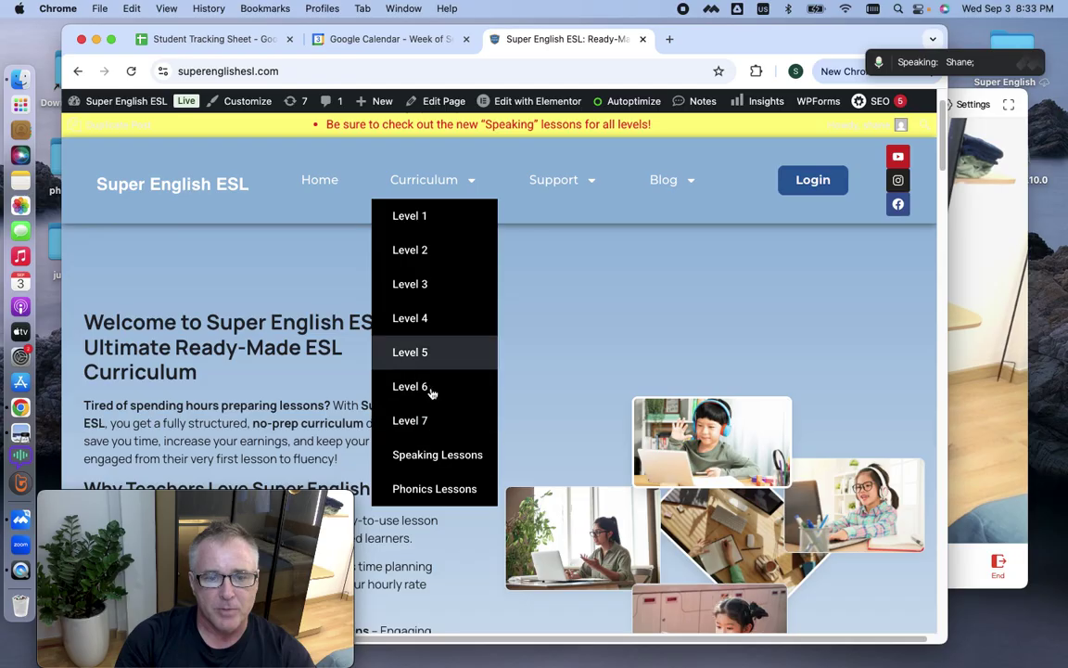
pyautogui.click(425, 456)
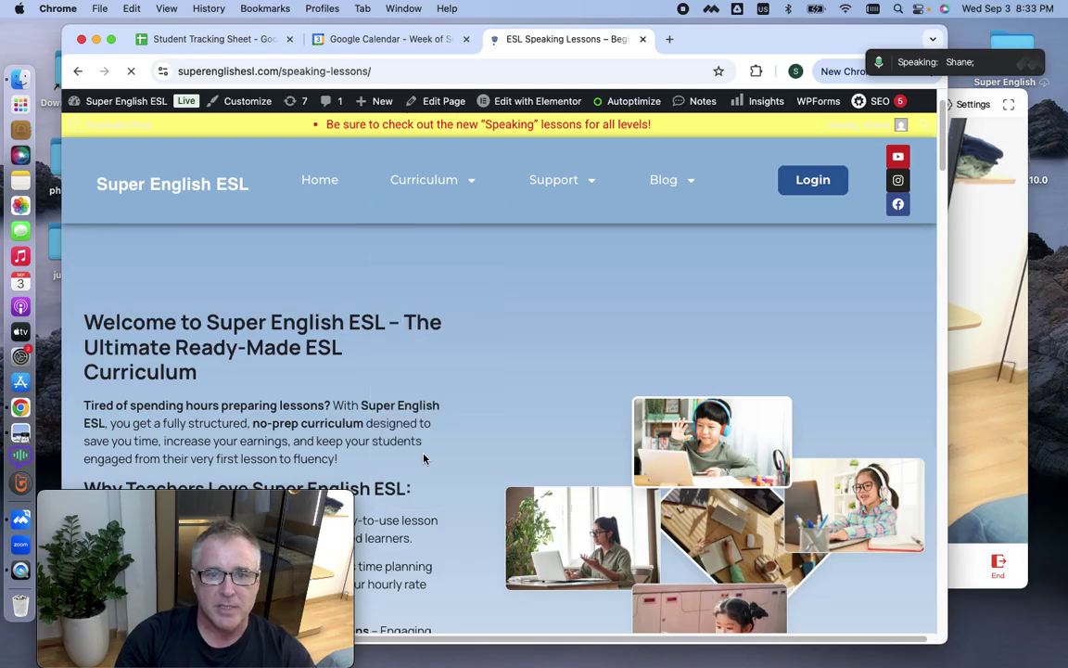
# - Open the Upper Beginner Unit 3 Animals free lesson "Mammals" and narrow the browser window with its first slide in view
pyautogui.scroll(-6, 501, 362)
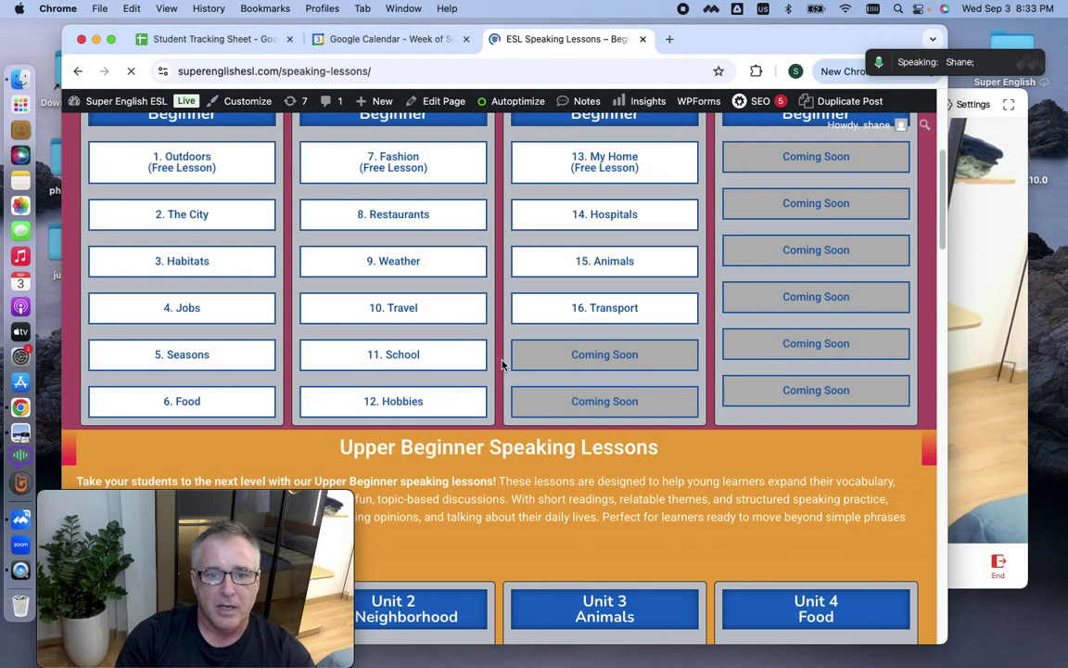
pyautogui.scroll(-1, 501, 363)
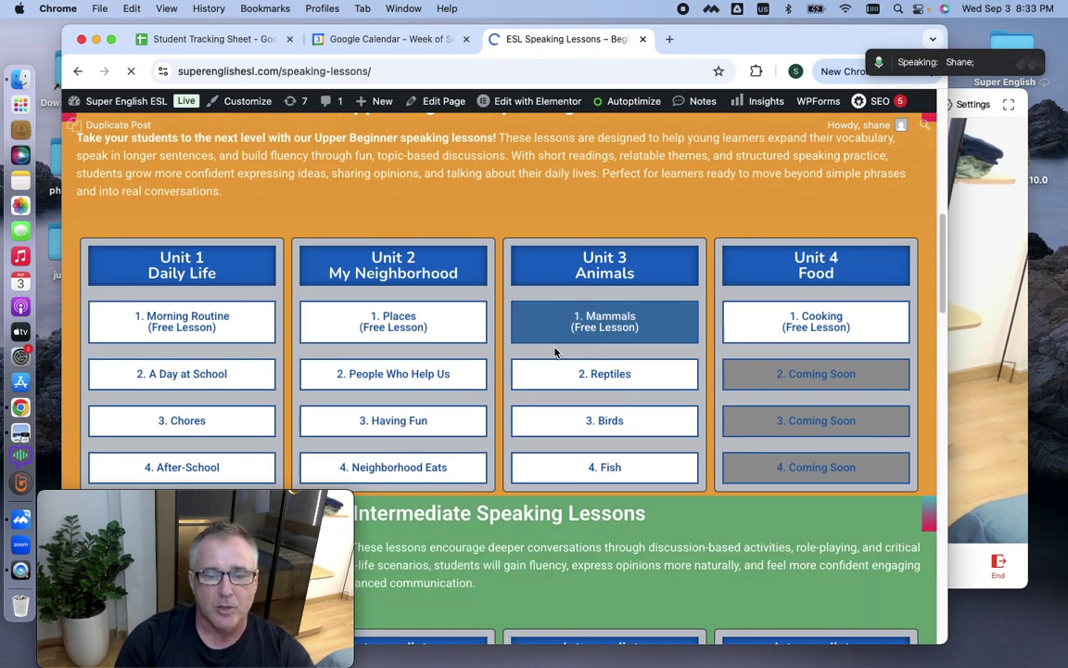
pyautogui.click(551, 348)
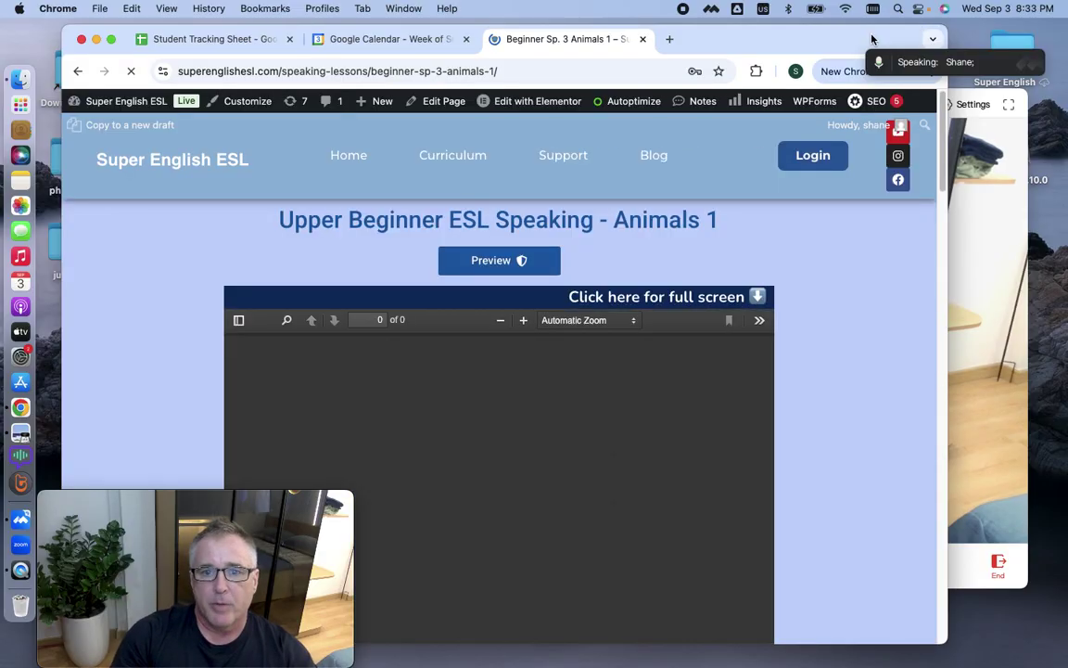
pyautogui.moveTo(947, 46); pyautogui.dragTo(647, 31)
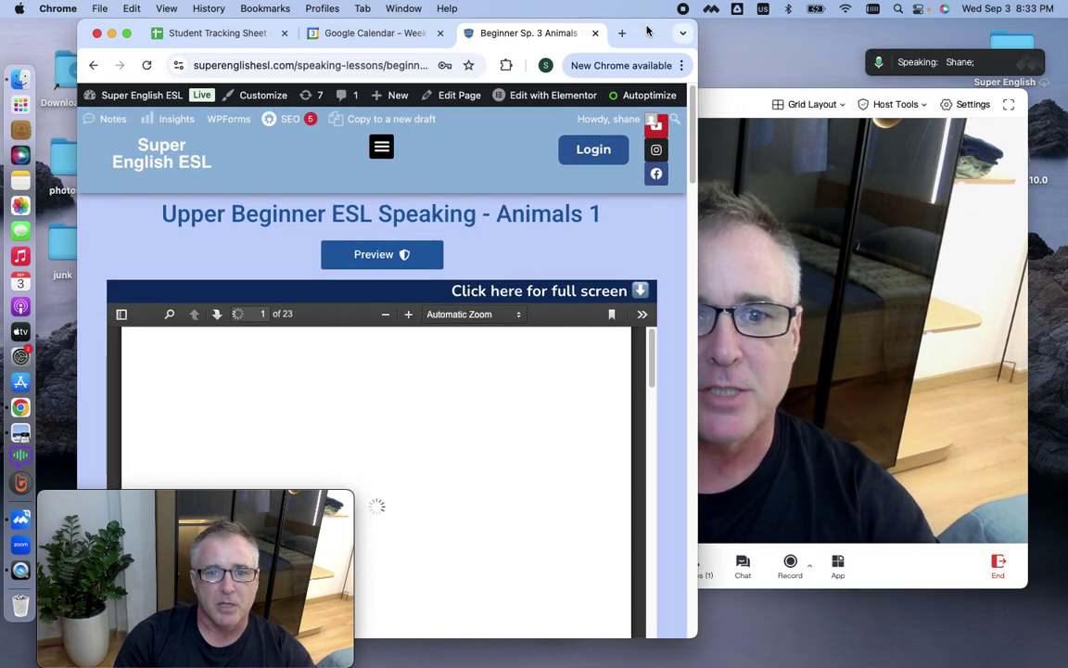
pyautogui.scroll(-2, 691, 163)
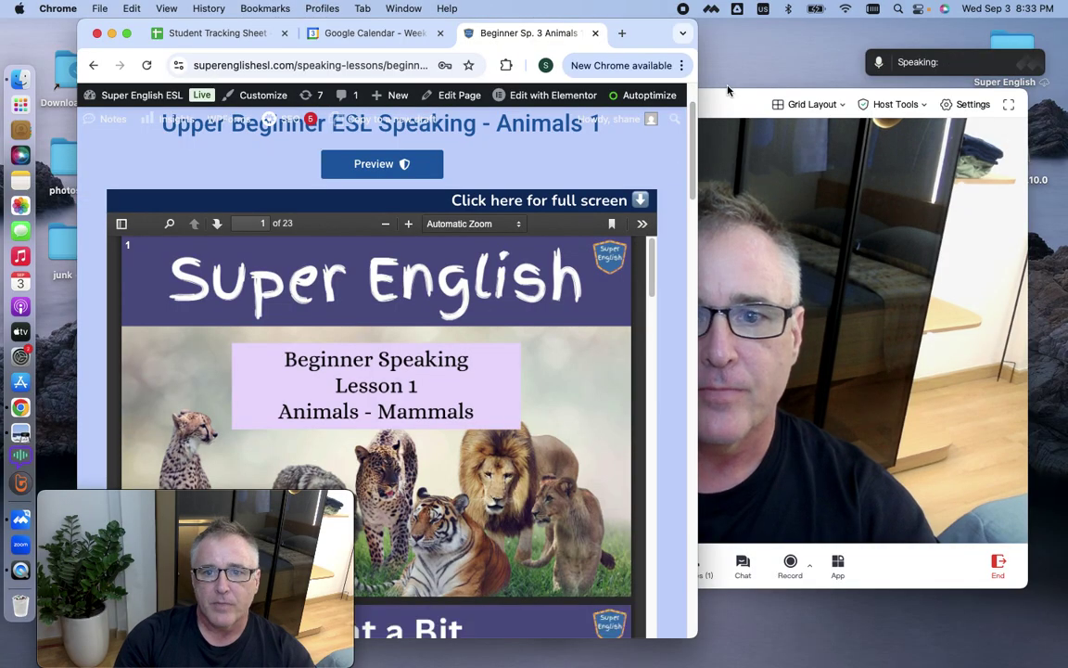
# - Share a partial screen in the VooV meeting, framing only the first lesson slide, and dismiss the leftover scheduling notice
pyautogui.click(709, 289)
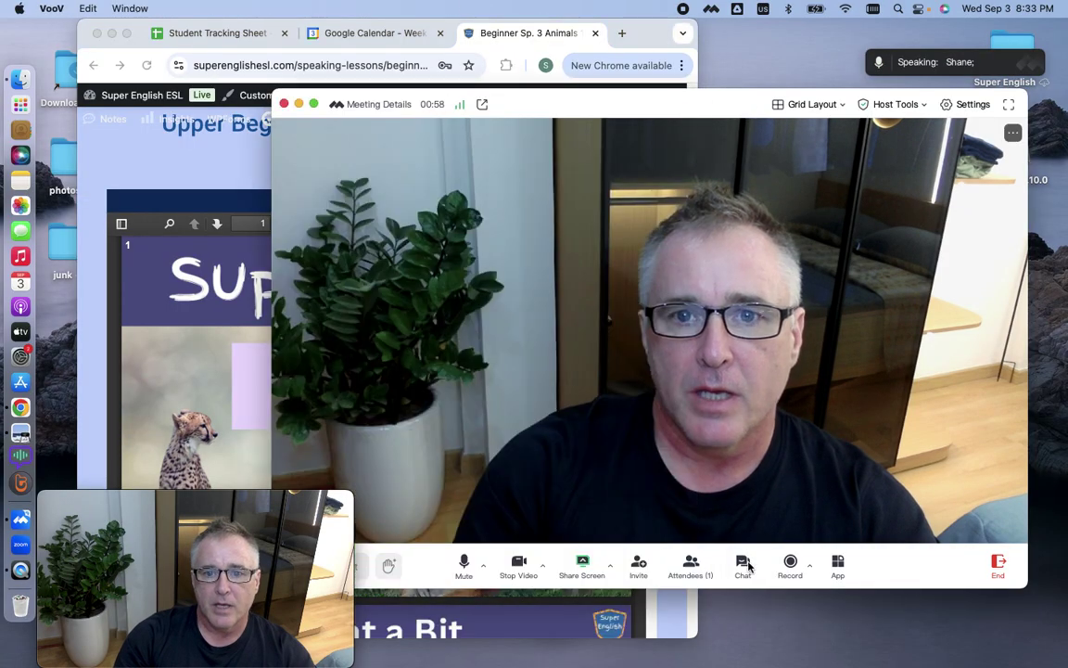
pyautogui.click(585, 566)
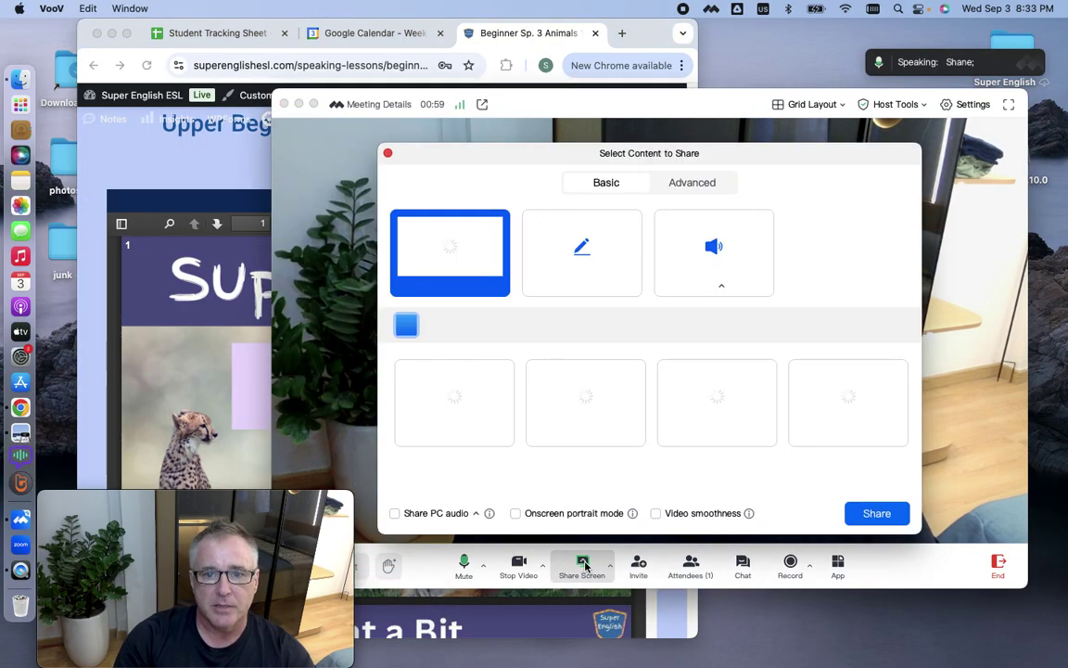
pyautogui.click(686, 184)
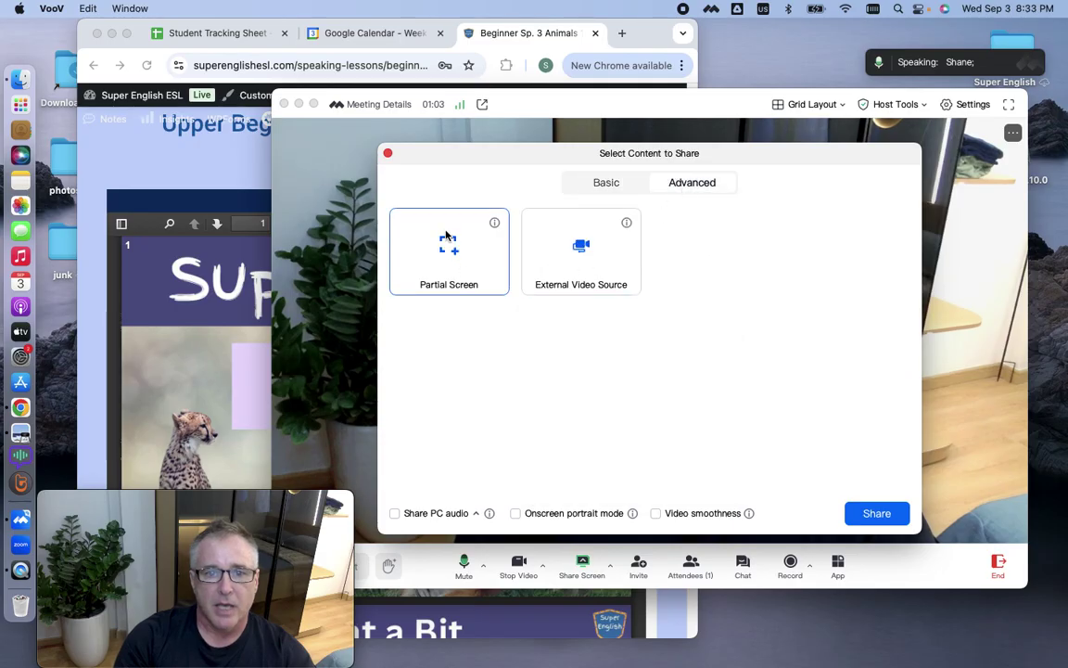
pyautogui.click(456, 264)
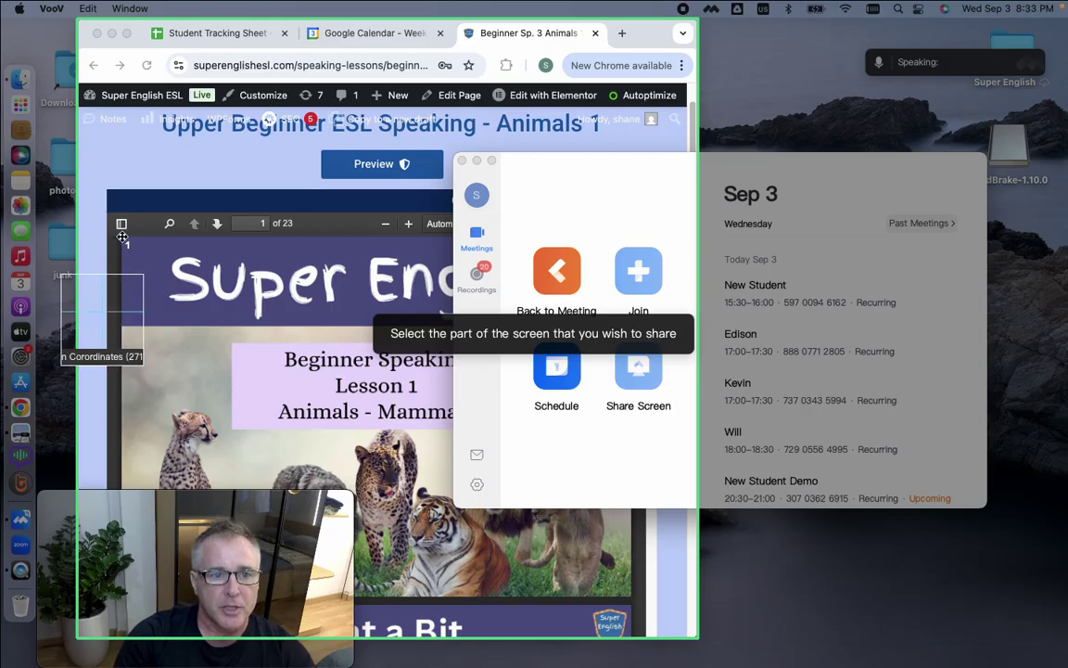
pyautogui.moveTo(121, 238); pyautogui.dragTo(632, 598)
pyautogui.click(590, 623)
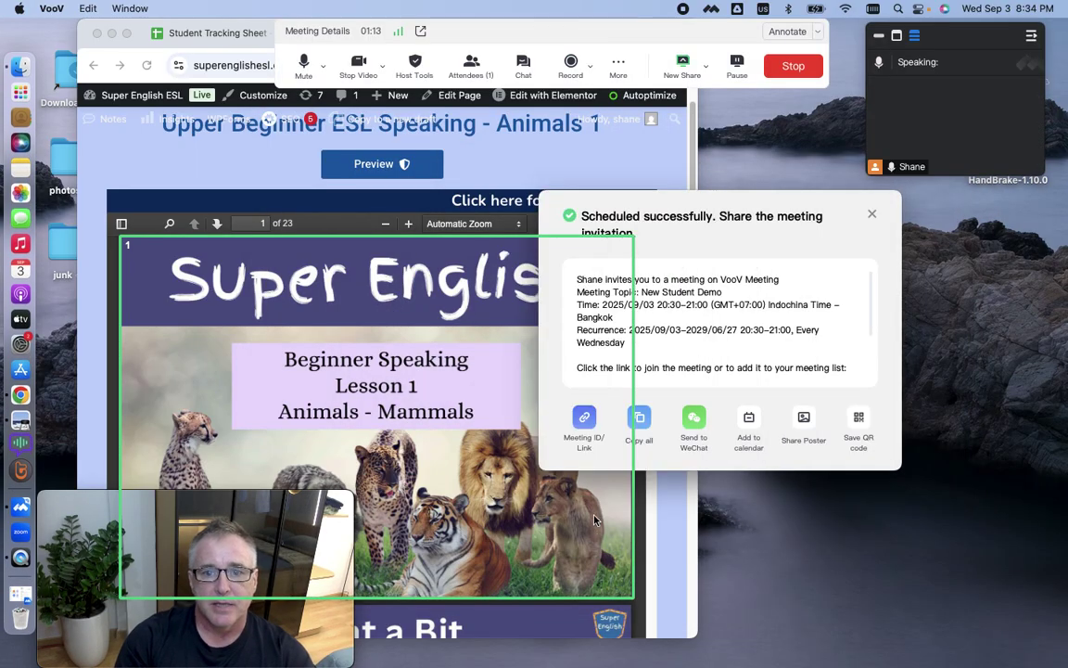
pyautogui.click(873, 216)
pyautogui.moveTo(221, 505)
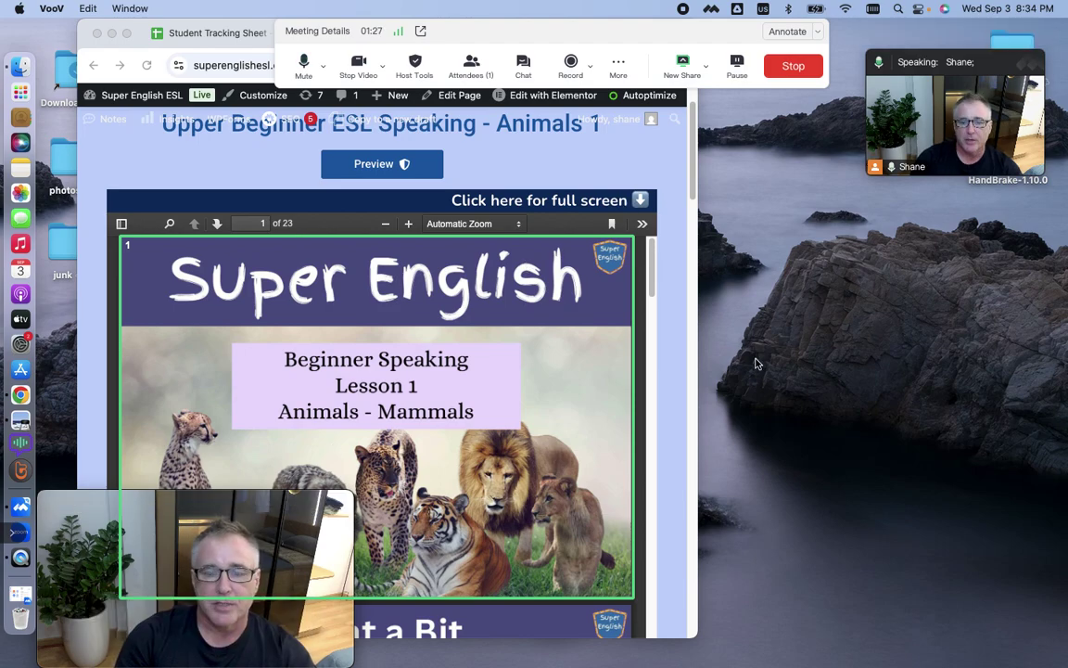
# - Move the meeting toolbar just above the shared slide and turn off showing the annotator name in the annotation settings
pyautogui.click(655, 47)
pyautogui.moveTo(656, 46); pyautogui.dragTo(545, 121)
pyautogui.click(710, 124)
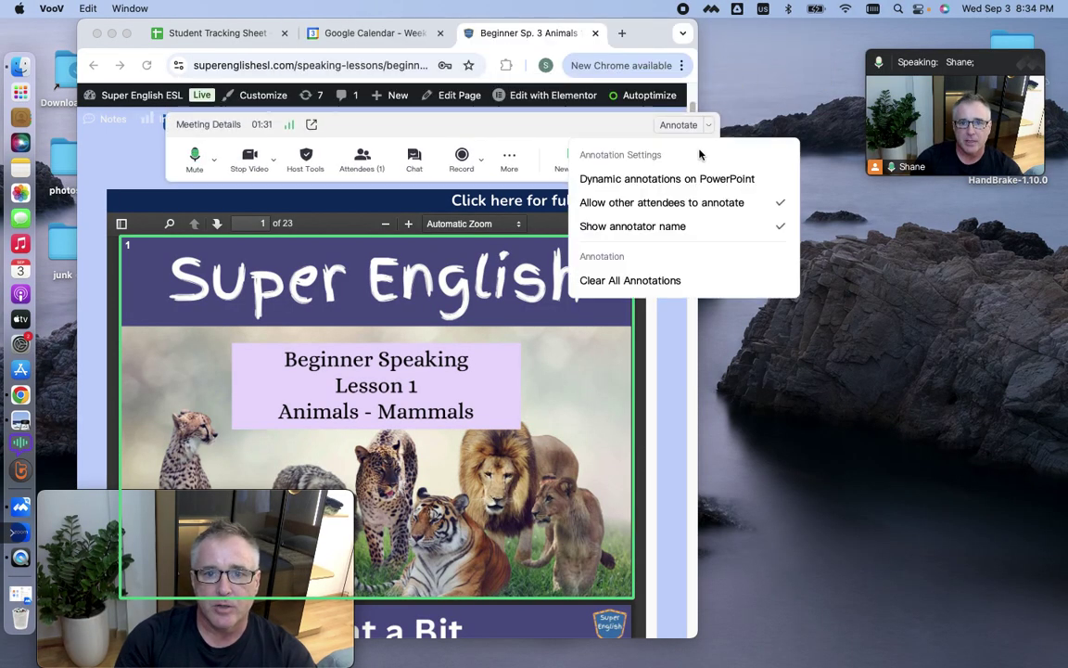
pyautogui.click(670, 228)
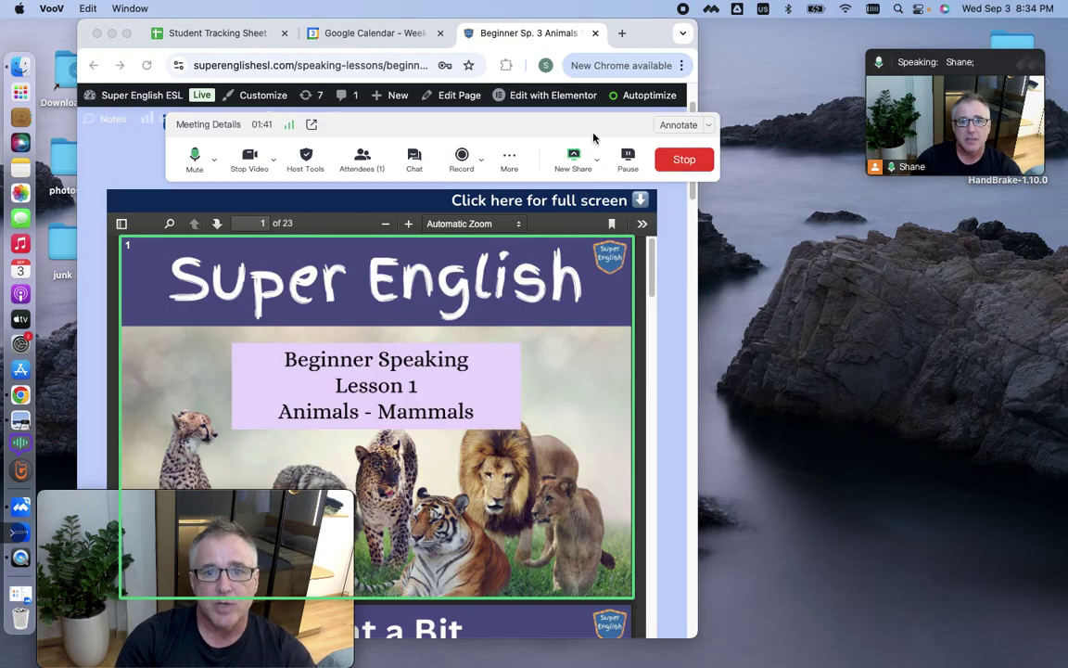
pyautogui.moveTo(591, 127); pyautogui.dragTo(534, 124)
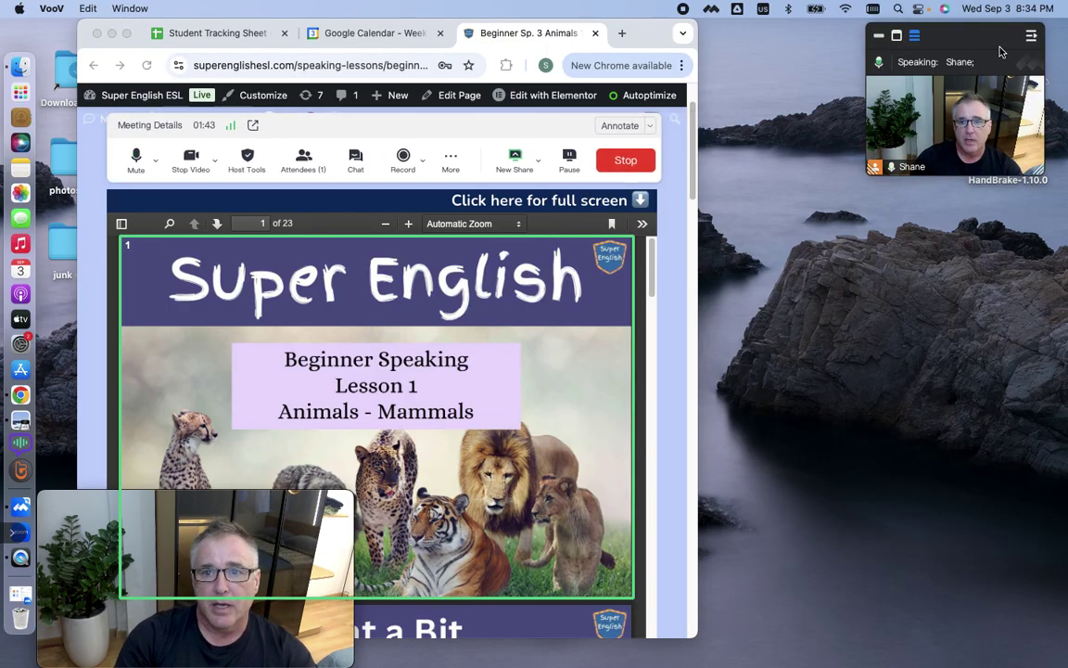
# - Place the floating participant video window beside the shared lesson and enlarge it to nearly the slide's full height
pyautogui.click(985, 51)
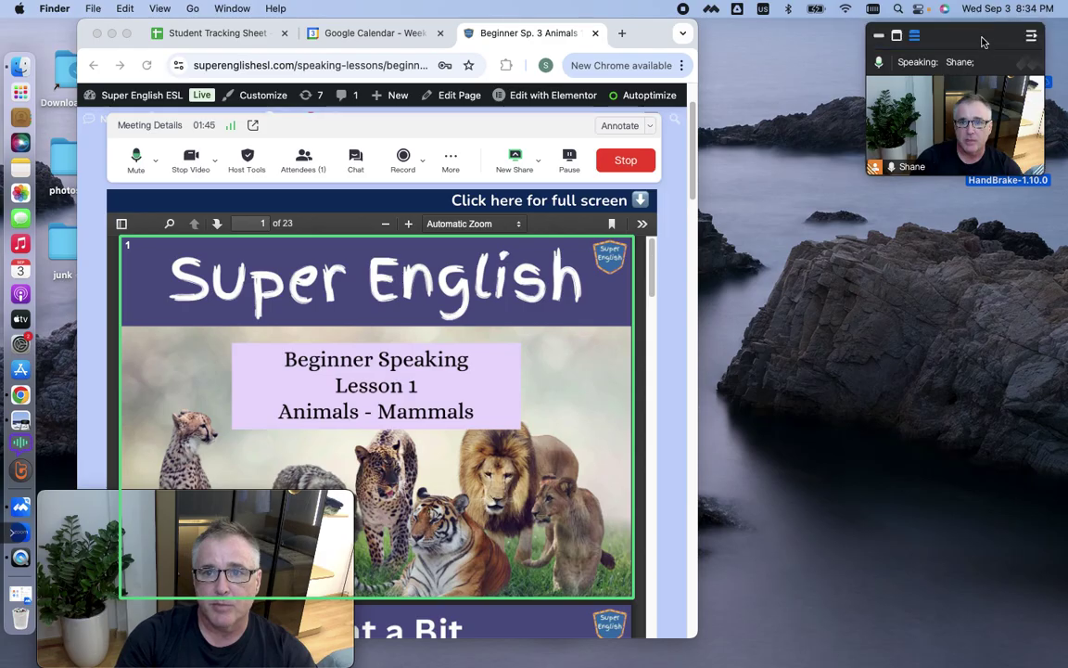
pyautogui.moveTo(984, 41); pyautogui.dragTo(787, 193)
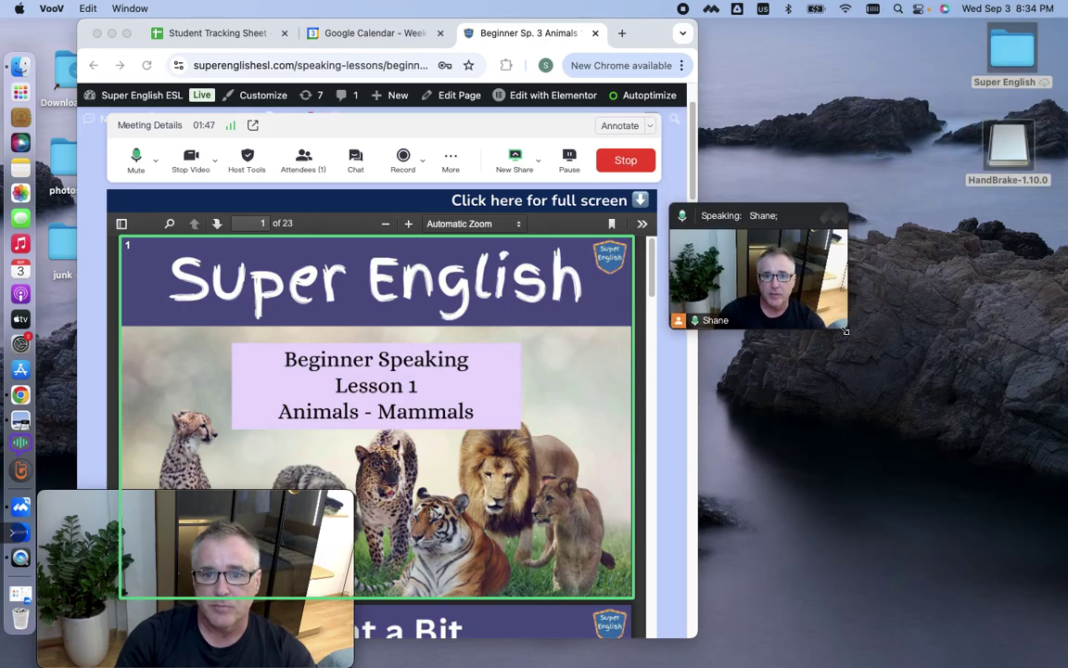
pyautogui.moveTo(843, 328); pyautogui.dragTo(987, 652)
pyautogui.moveTo(791, 196); pyautogui.dragTo(784, 148)
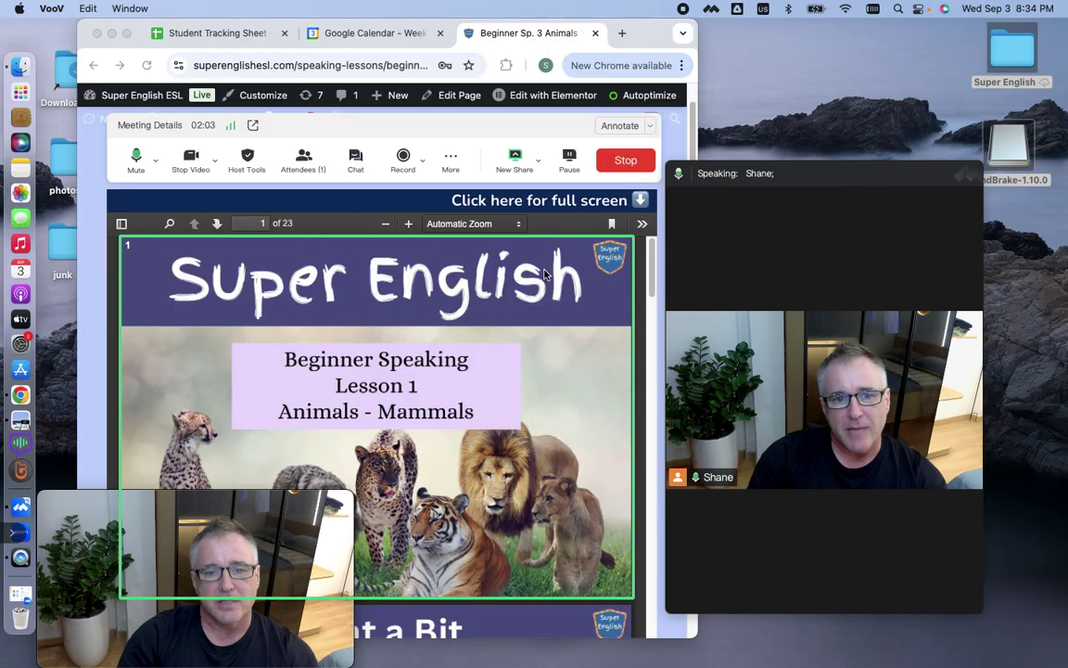
# - Display the lesson in Presentation Mode and move the meeting toolbar up over the slide's title banner
pyautogui.click(644, 227)
pyautogui.click(642, 225)
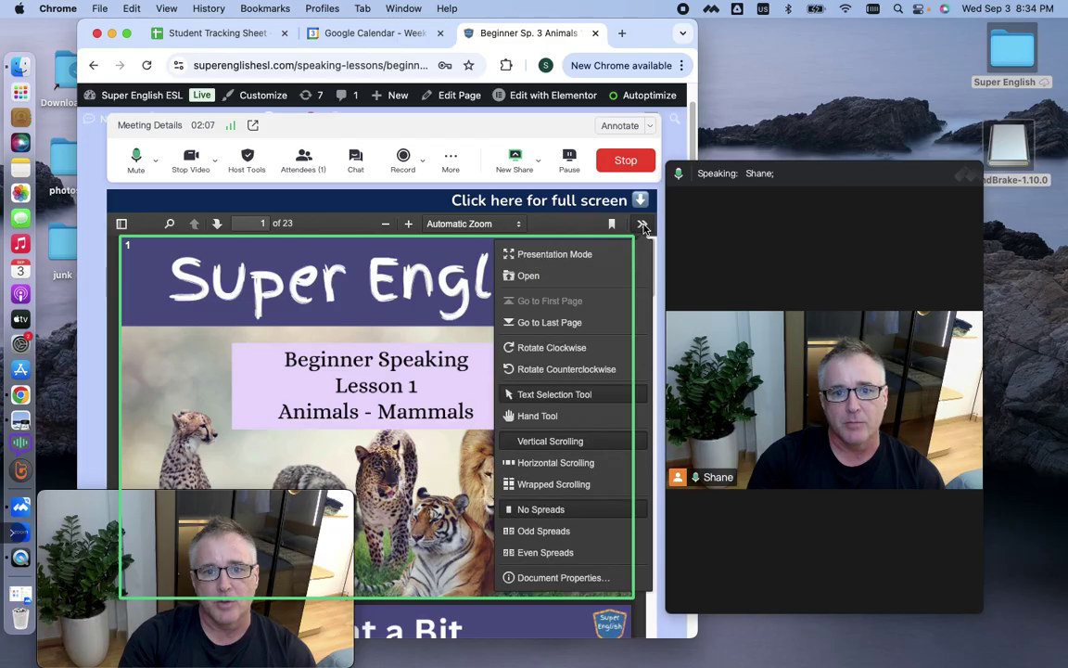
pyautogui.click(555, 253)
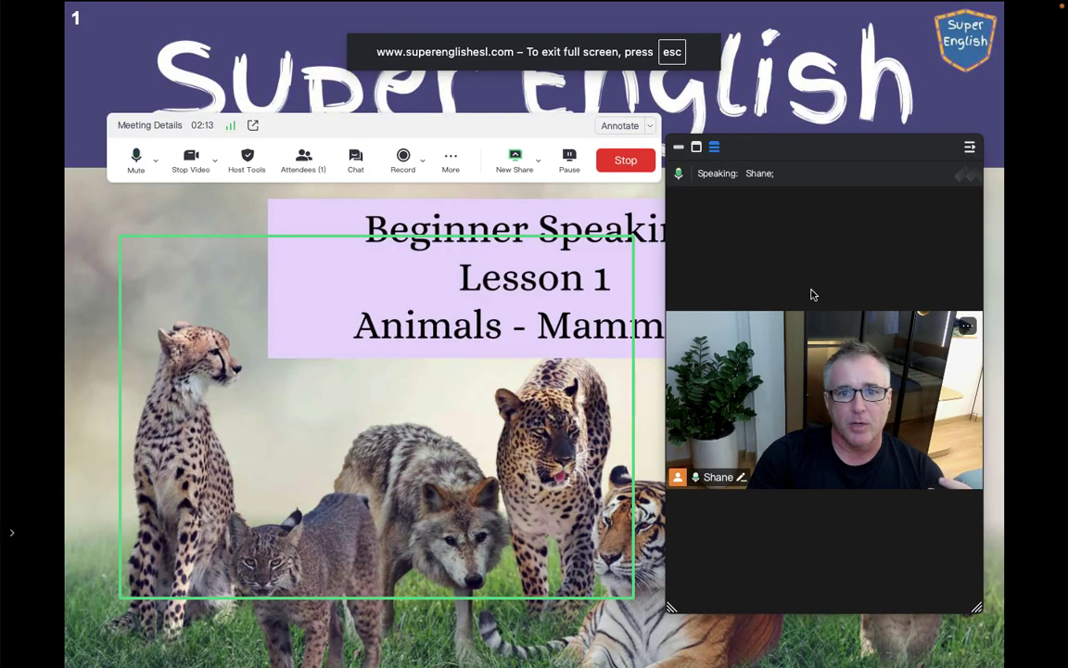
pyautogui.moveTo(460, 117); pyautogui.dragTo(521, 81)
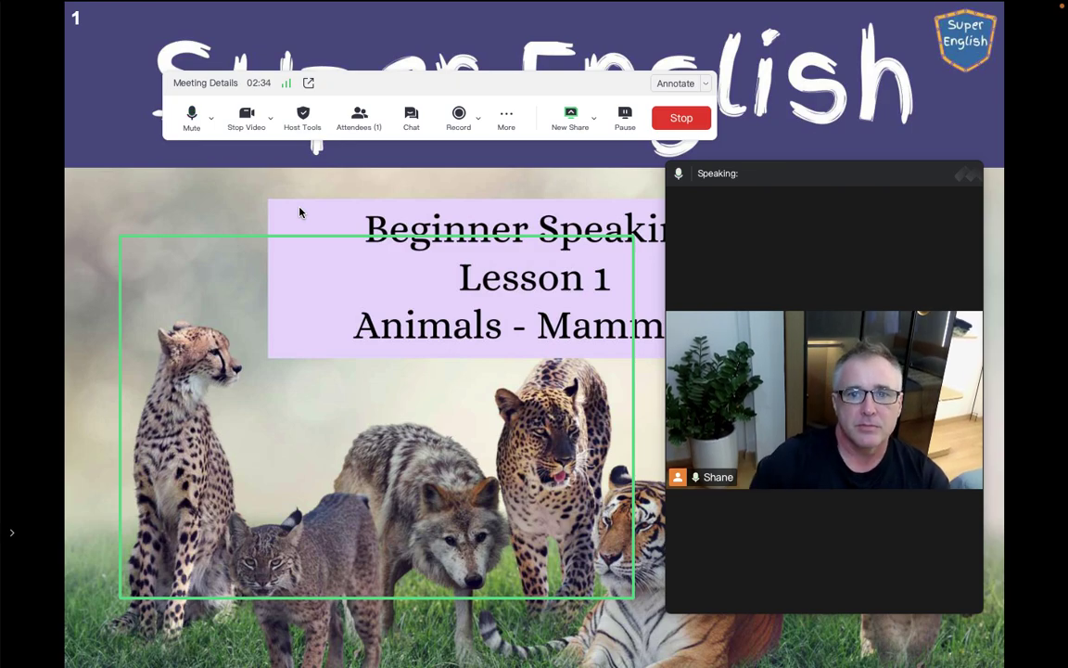
# - Exit Presentation Mode after advancing one slide, and page the lesson on to slide 4, "Where Do They Live?"
pyautogui.click(843, 69)
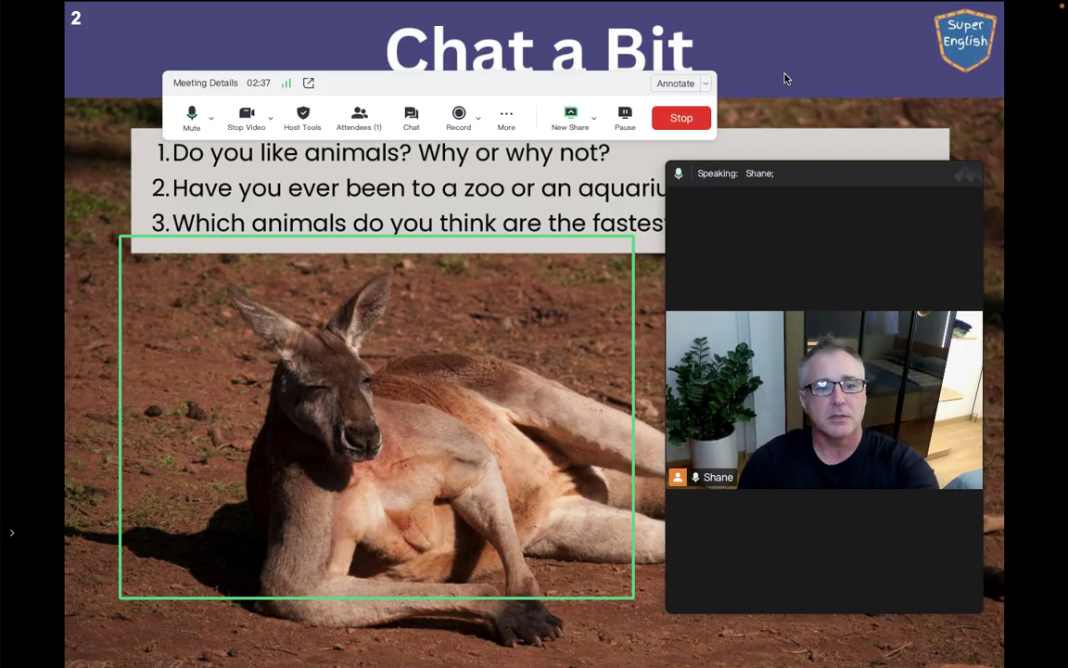
pyautogui.press('Escape')
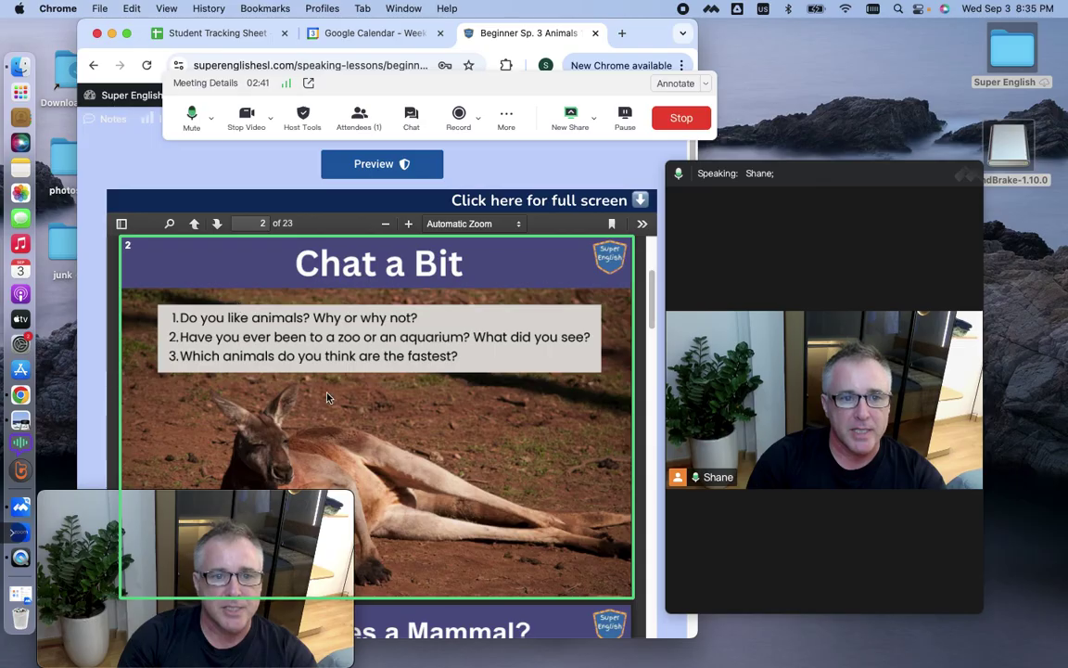
pyautogui.click(217, 224)
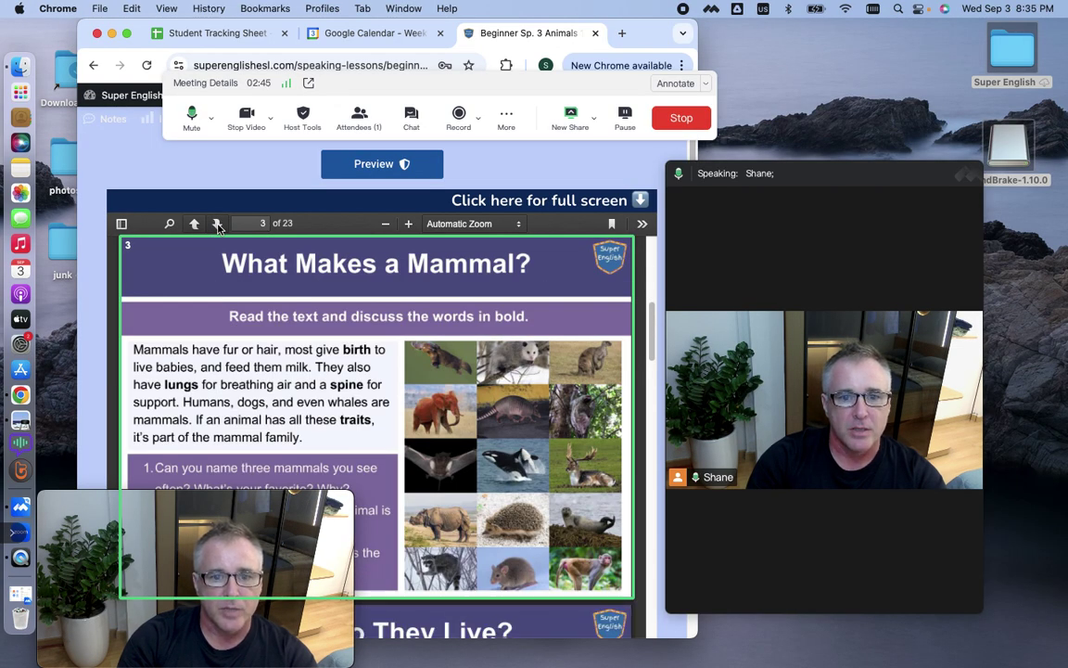
pyautogui.click(217, 224)
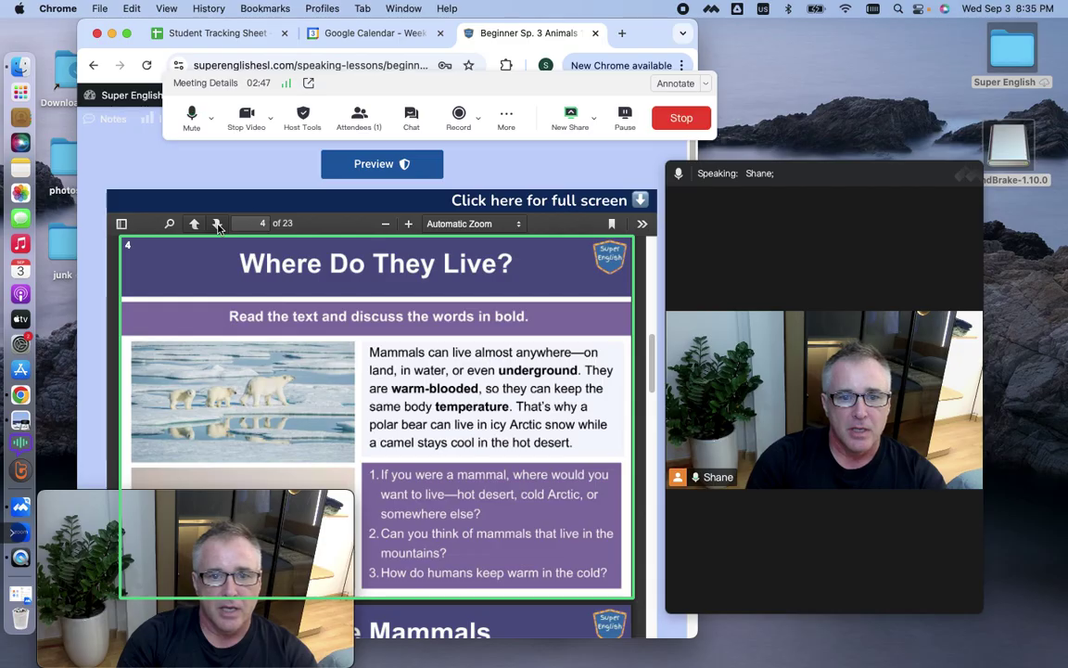
# - Start annotating the shared slide, shift the annotation toolbar aside, and underline the word "Mammals" with the red Pen
pyautogui.click(676, 83)
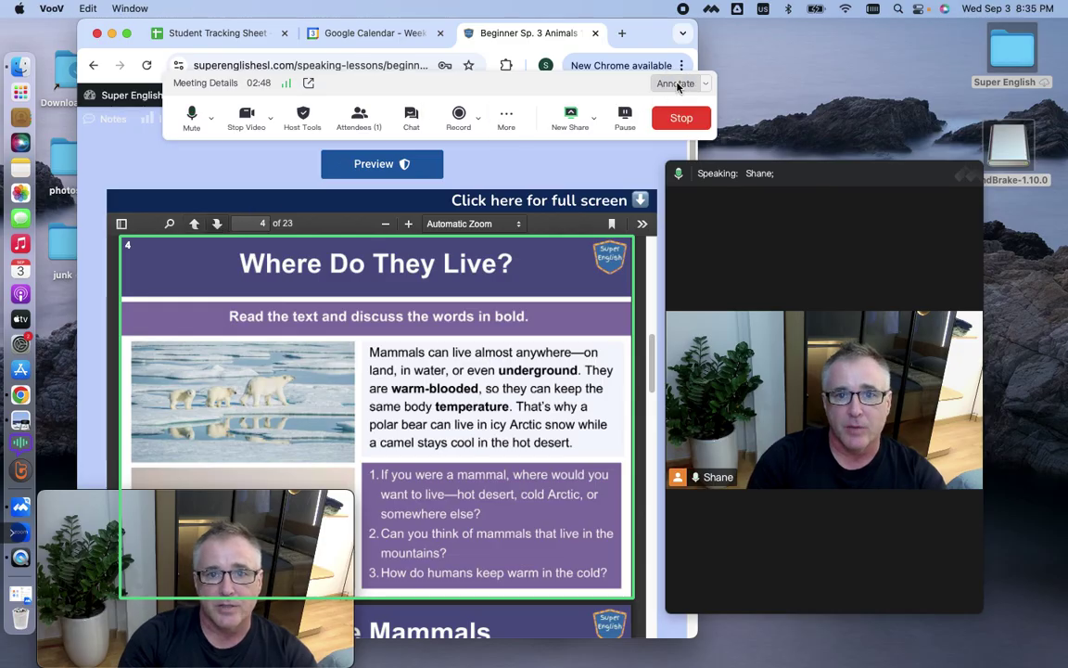
pyautogui.click(676, 84)
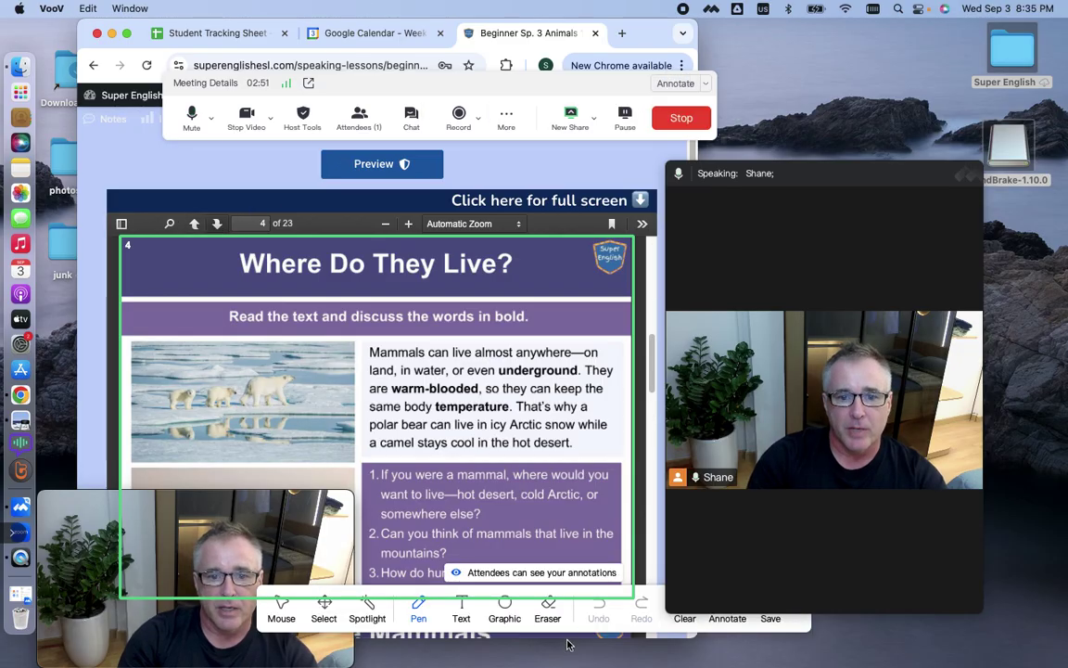
pyautogui.moveTo(572, 615); pyautogui.dragTo(484, 643)
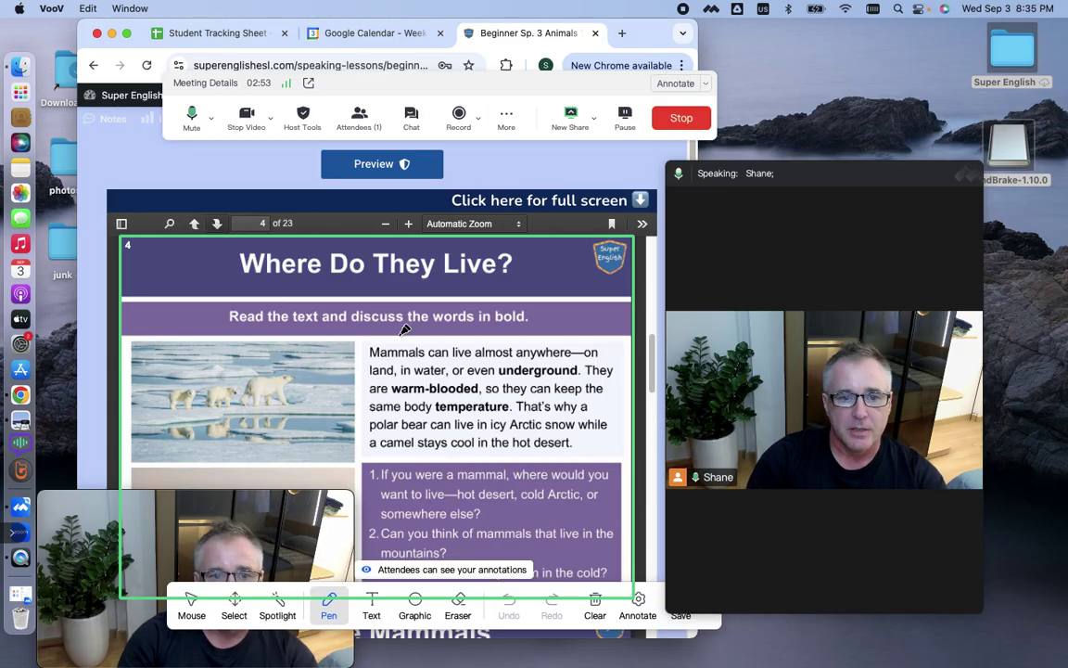
pyautogui.moveTo(370, 358); pyautogui.dragTo(426, 352)
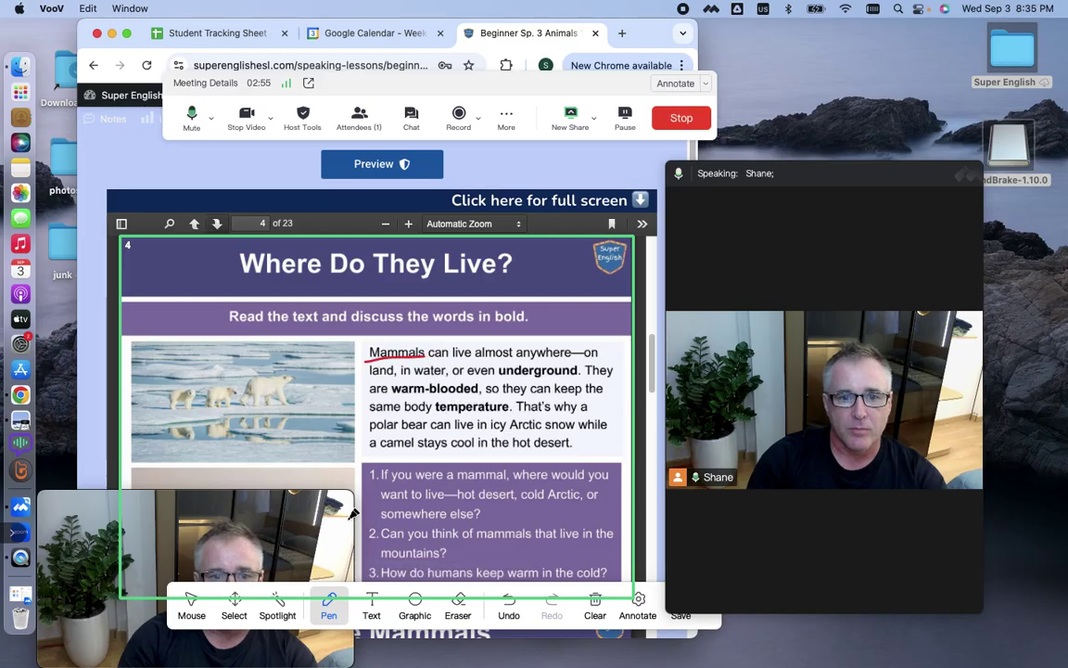
# - Draw two overlapping solid green ellipses over the reading paragraph, the second one wide enough to cover most of the text
pyautogui.click(410, 608)
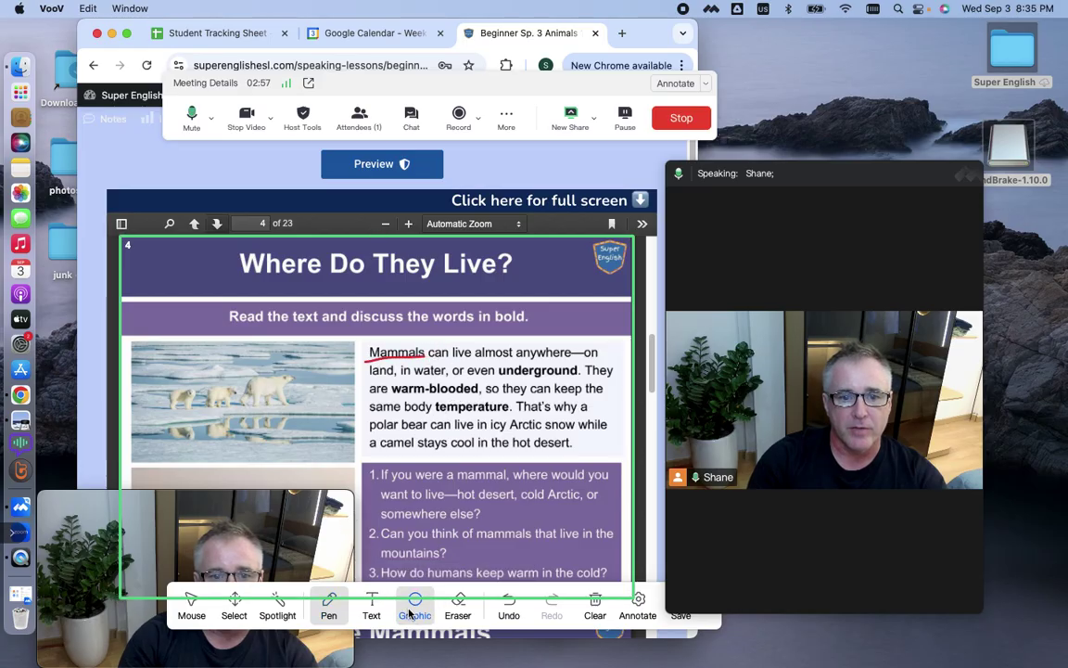
pyautogui.click(414, 609)
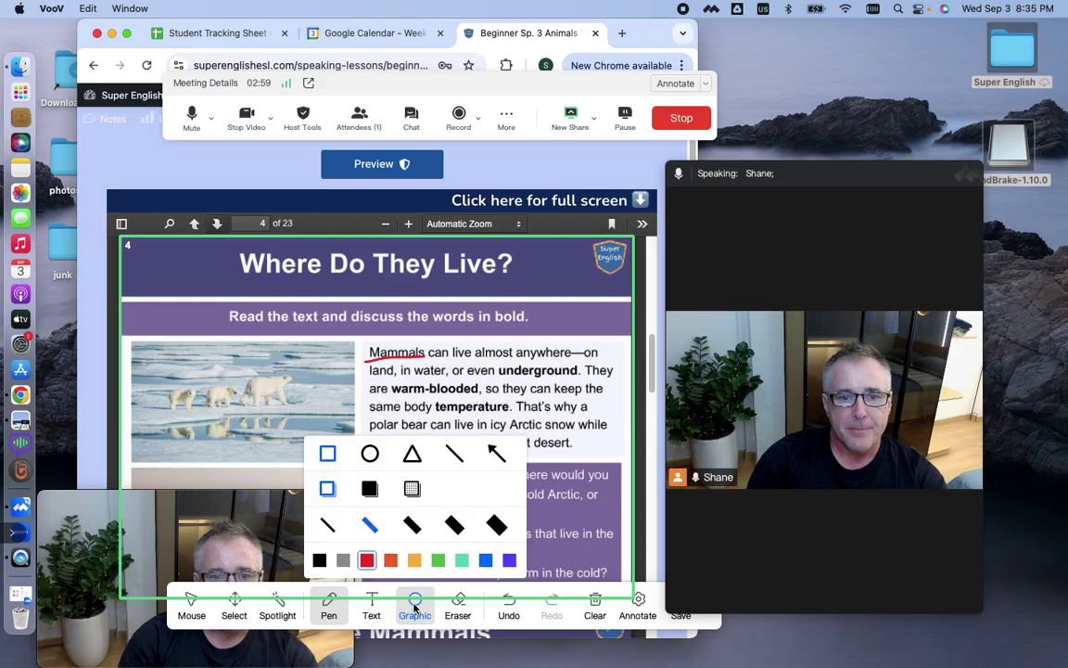
pyautogui.click(370, 453)
pyautogui.click(369, 488)
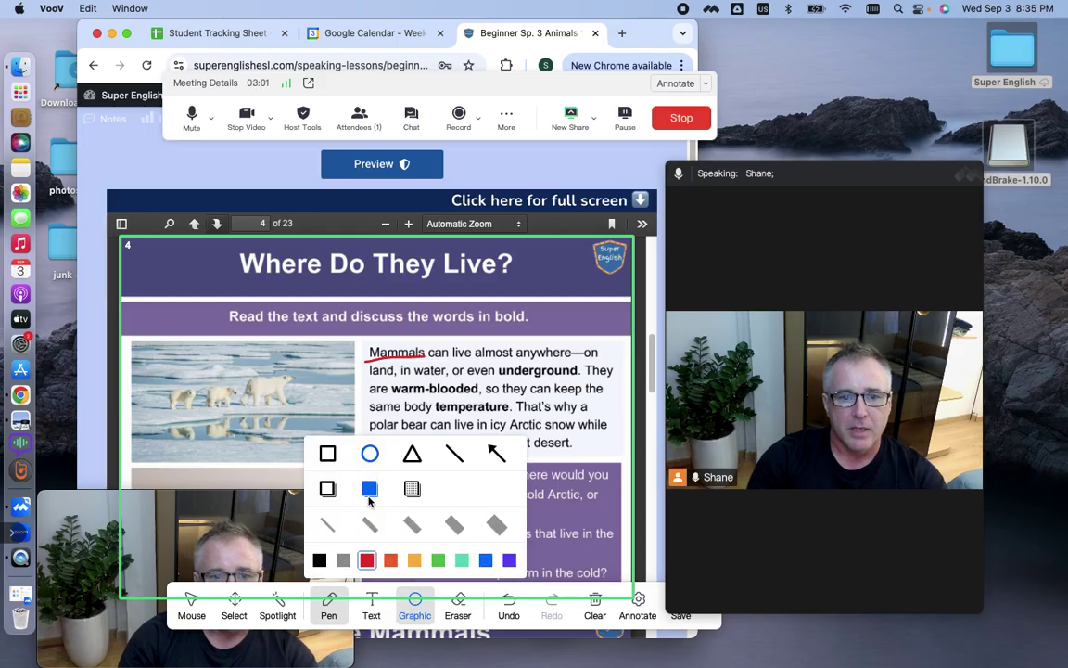
pyautogui.click(439, 561)
pyautogui.moveTo(436, 329); pyautogui.dragTo(563, 437)
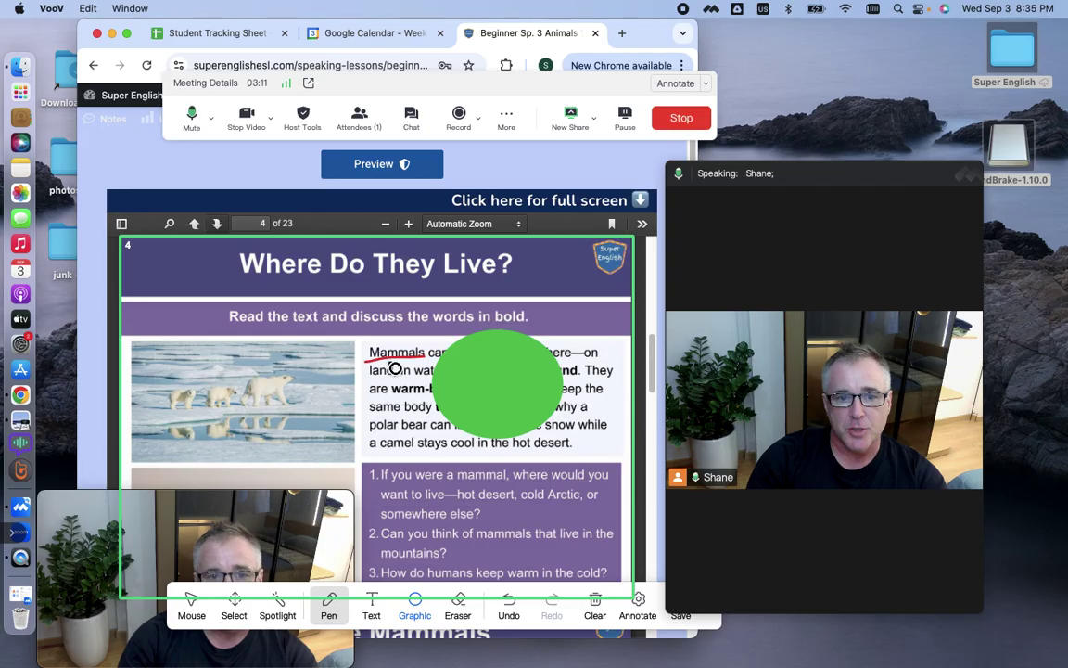
pyautogui.moveTo(362, 337)
pyautogui.mouseDown()
pyautogui.moveTo(526, 454)
pyautogui.moveTo(596, 449)
pyautogui.mouseUp()
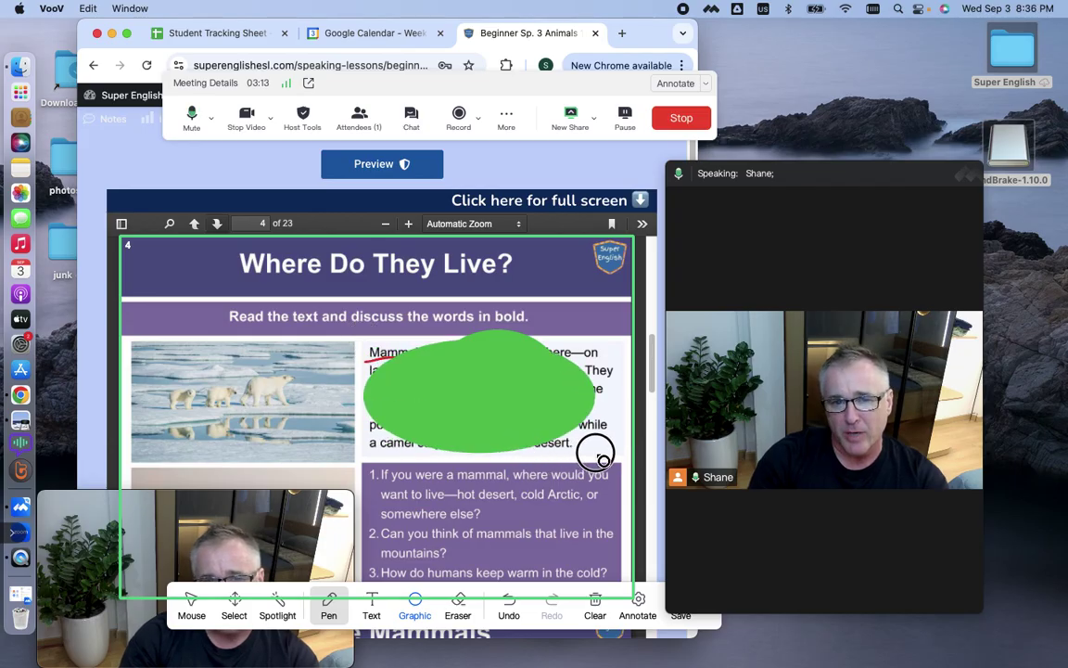
# - Cover the reading paragraph beside the polar bear photo with a solid green rectangle and clear all annotations
pyautogui.click(410, 593)
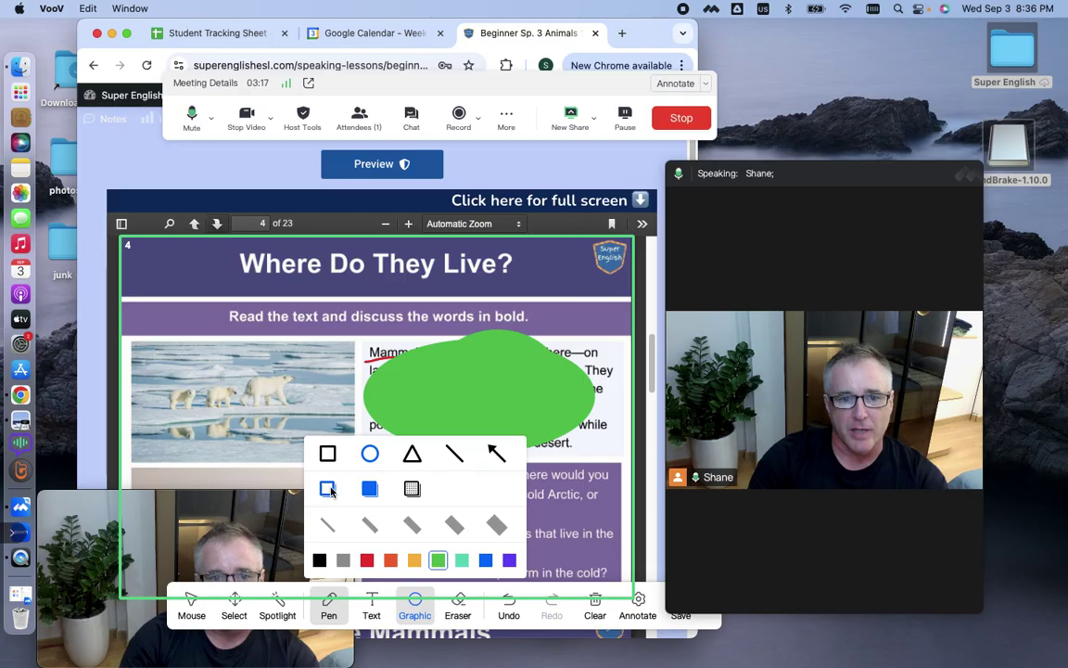
pyautogui.moveTo(377, 345); pyautogui.dragTo(617, 453)
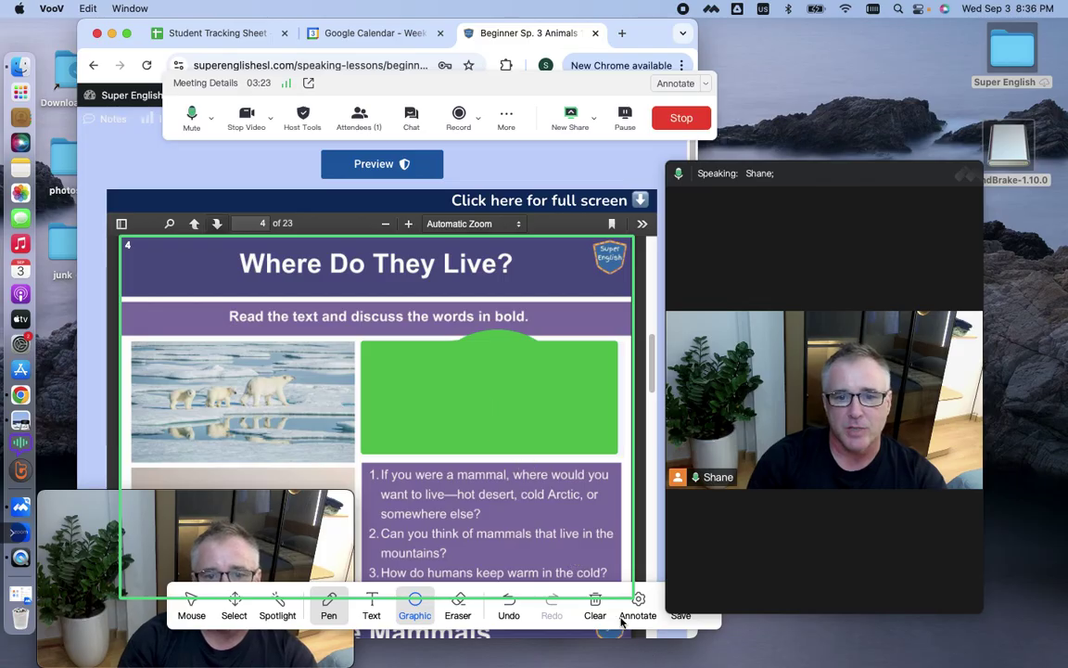
pyautogui.click(594, 604)
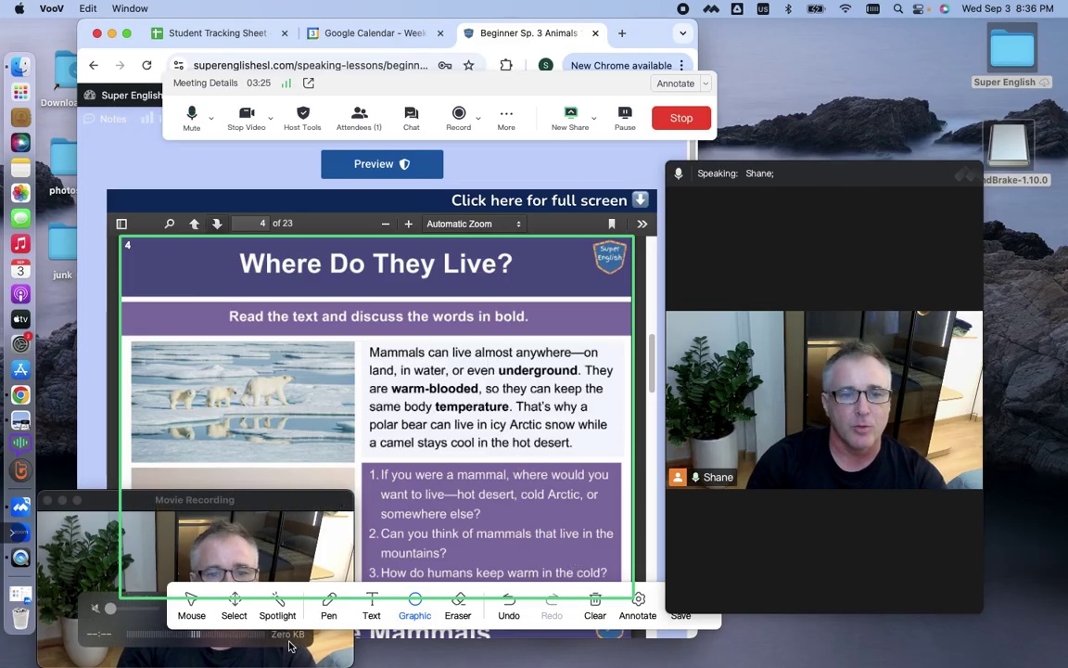
# - Move the annotation toolbar below the shared slide area, draw a small green square beneath the polar bear photo, and clear it
pyautogui.moveTo(477, 615)
pyautogui.mouseDown()
pyautogui.moveTo(417, 644)
pyautogui.moveTo(420, 652)
pyautogui.mouseUp()
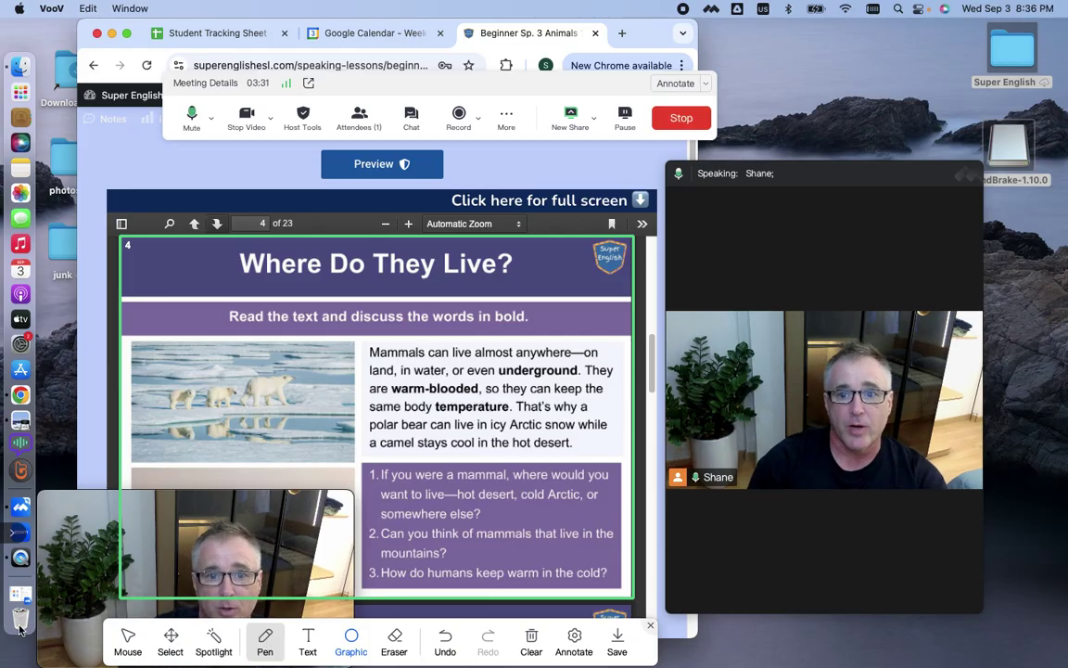
pyautogui.click(217, 226)
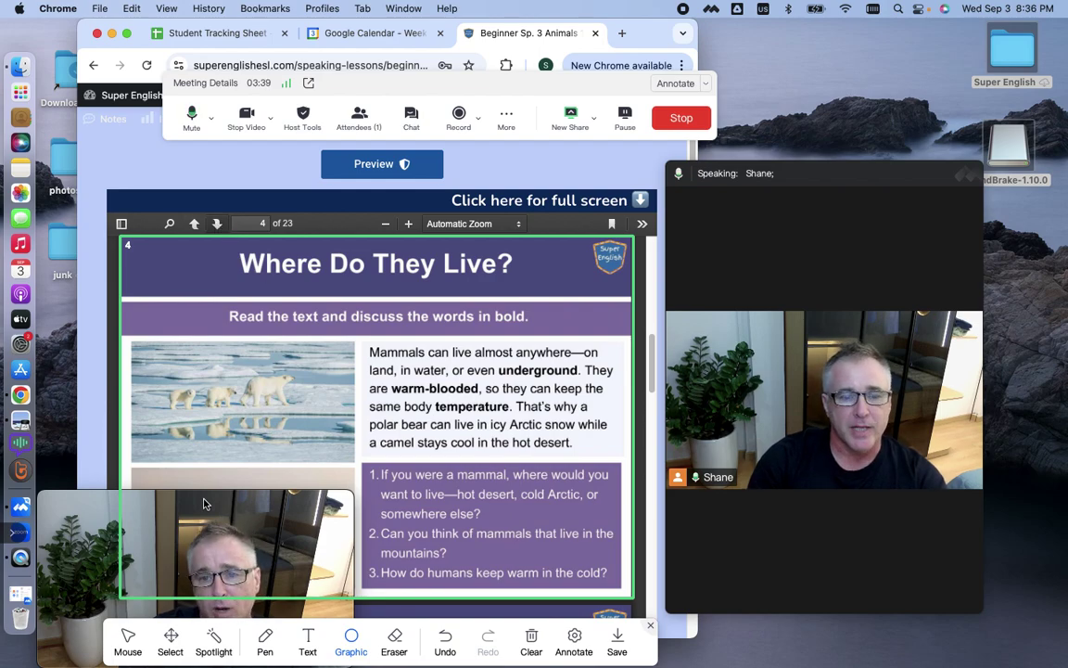
pyautogui.moveTo(206, 498); pyautogui.dragTo(223, 480)
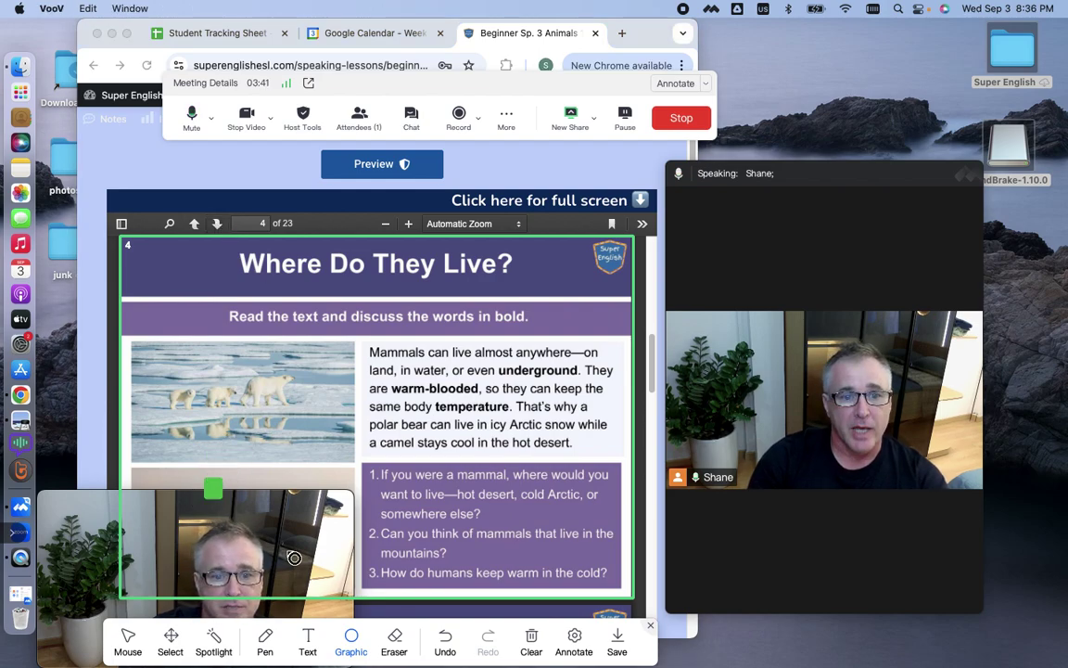
pyautogui.click(526, 646)
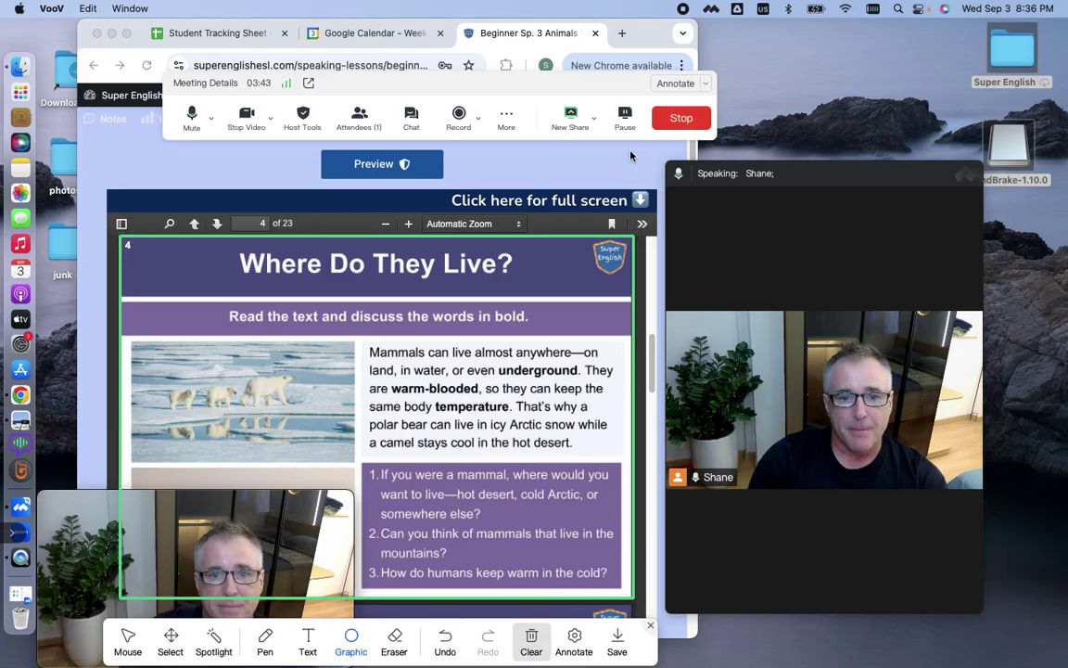
# - Stop the screen share and end the meeting
pyautogui.click(680, 119)
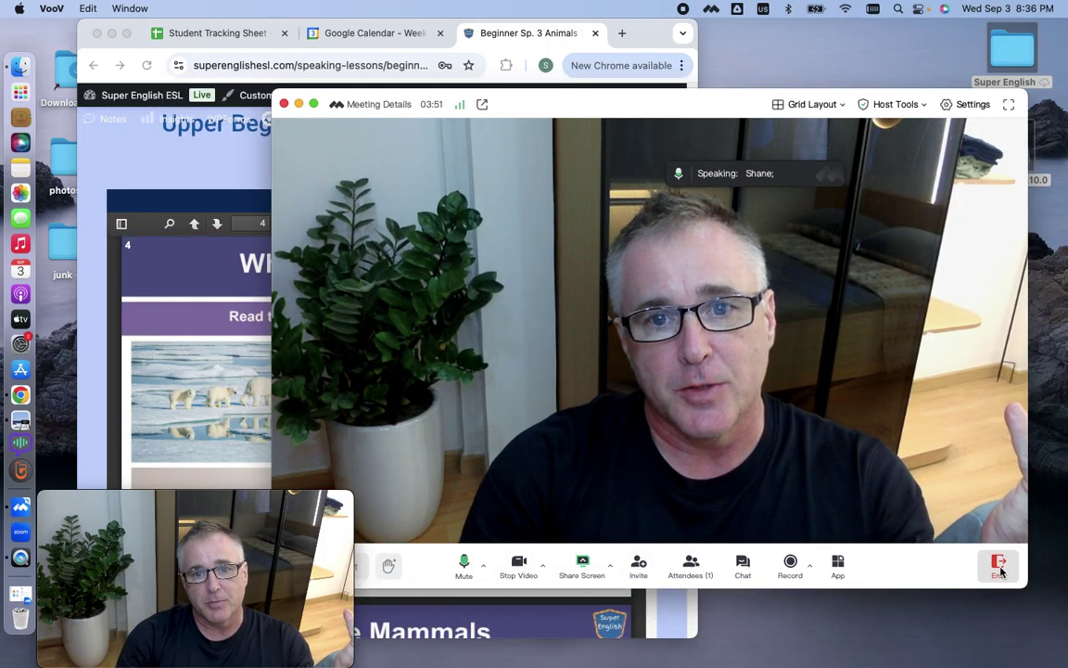
pyautogui.click(999, 565)
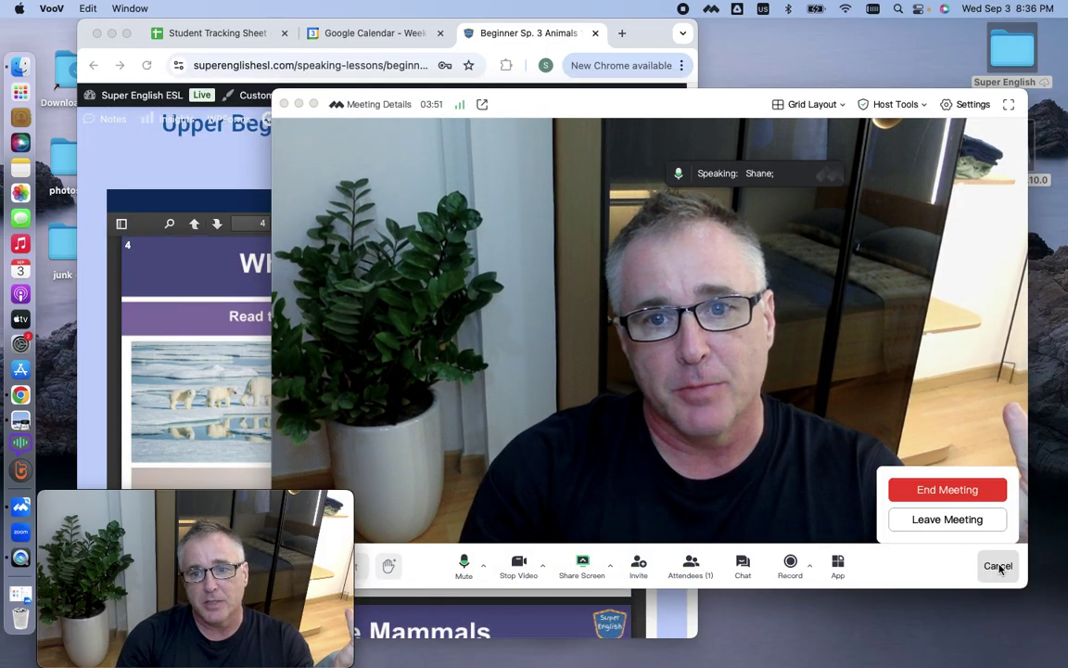
pyautogui.click(964, 491)
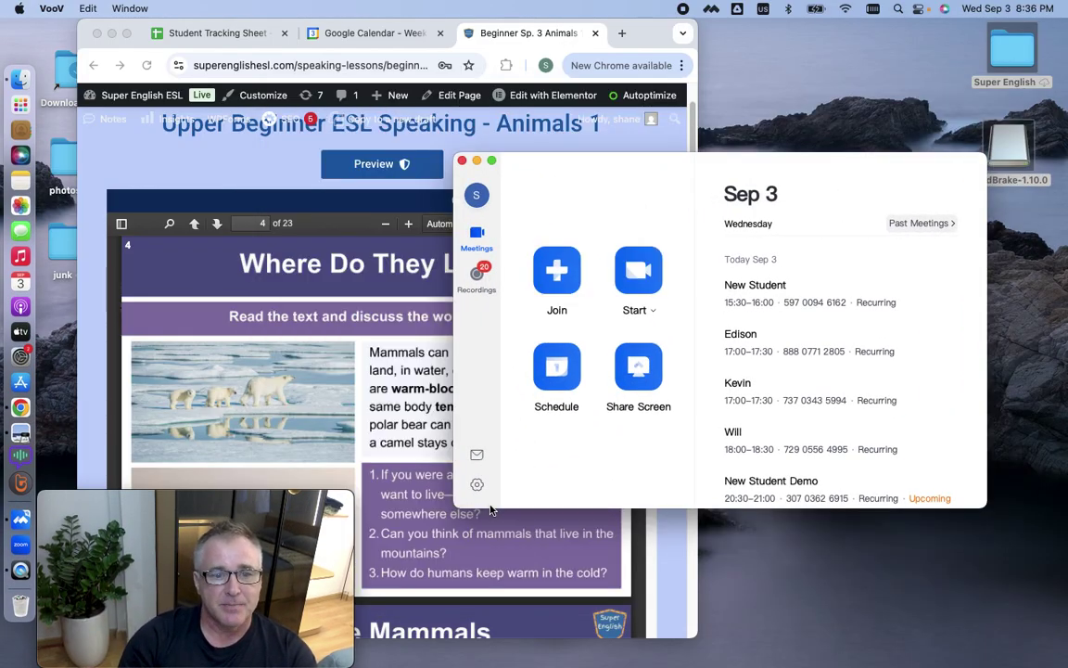
pyautogui.moveTo(288, 536)
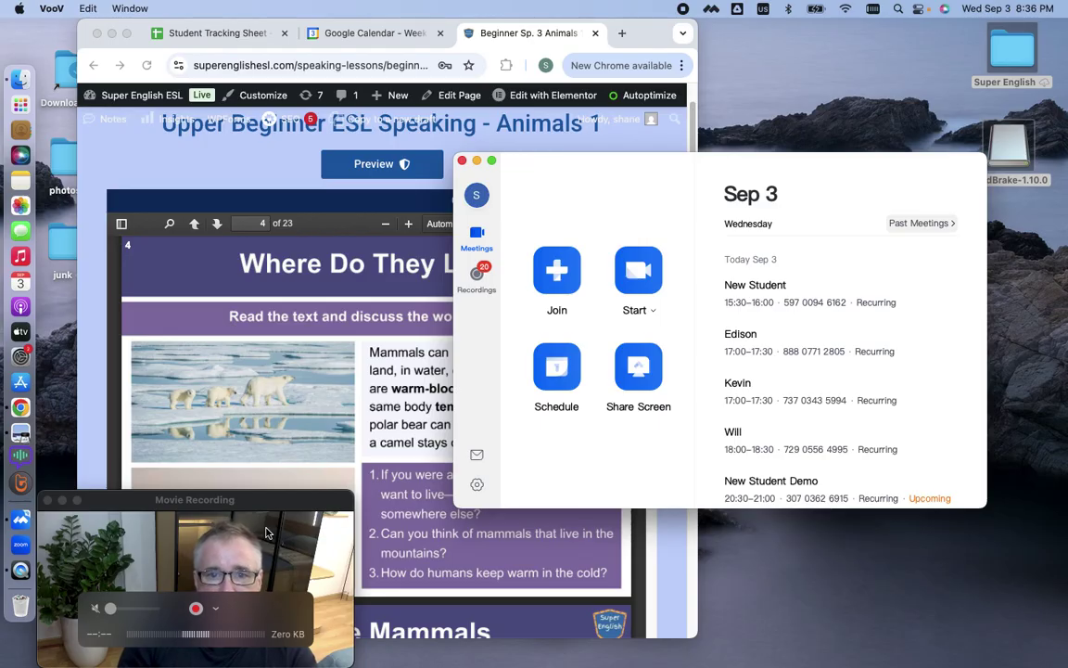